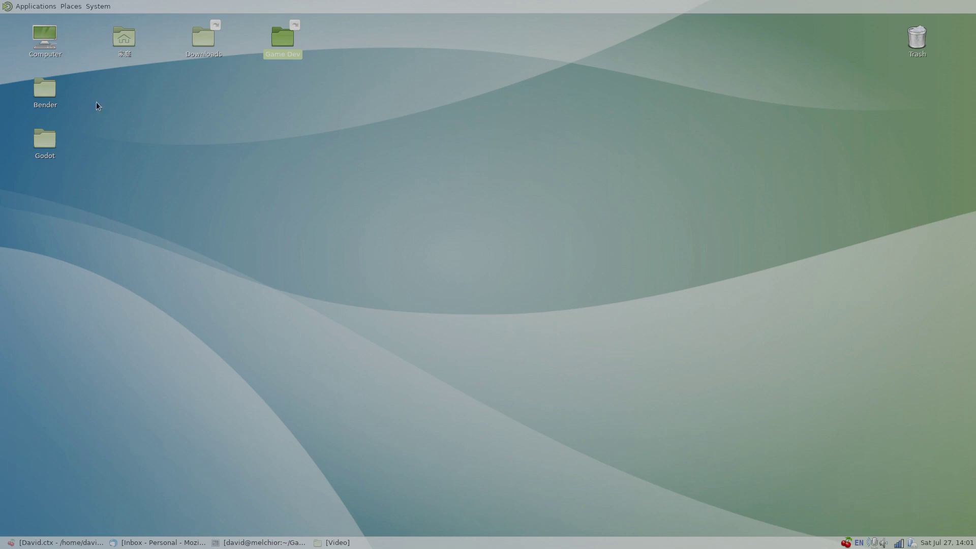
- Open the MATE Applications menu to locate Blender
click(50, 95)
click(51, 138)
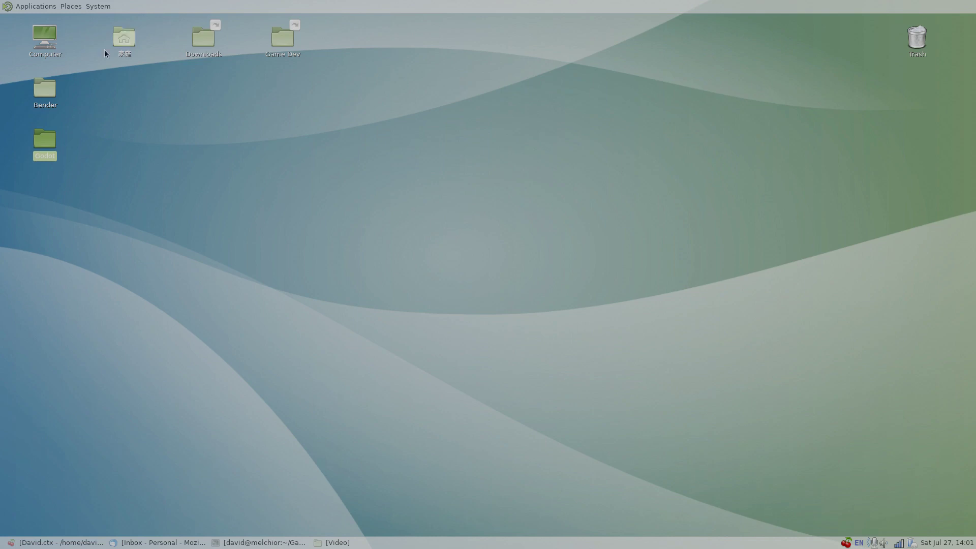
click(29, 8)
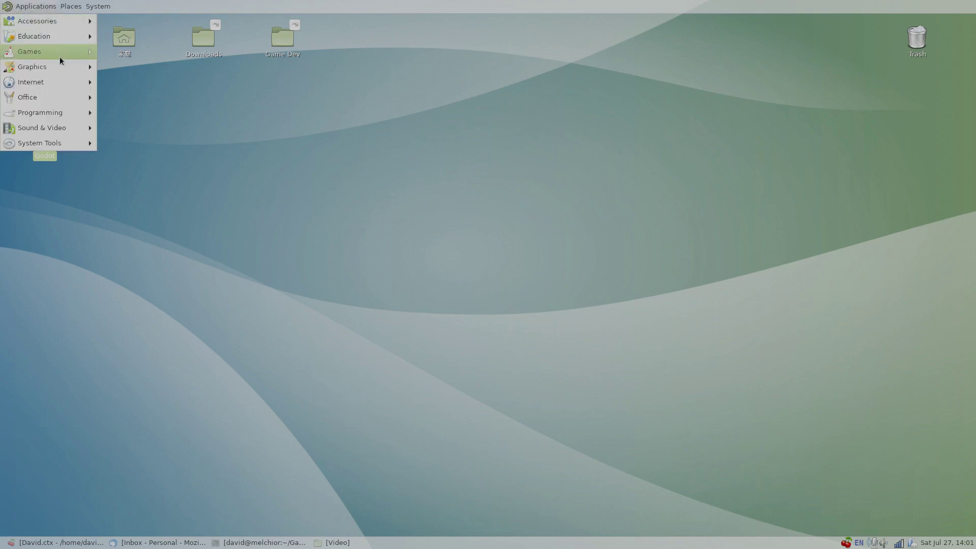
- Launch Blender from Graphics, dismiss its splash, and orbit and zoom onto the default cube
mouse_move(61, 67)
click(139, 69)
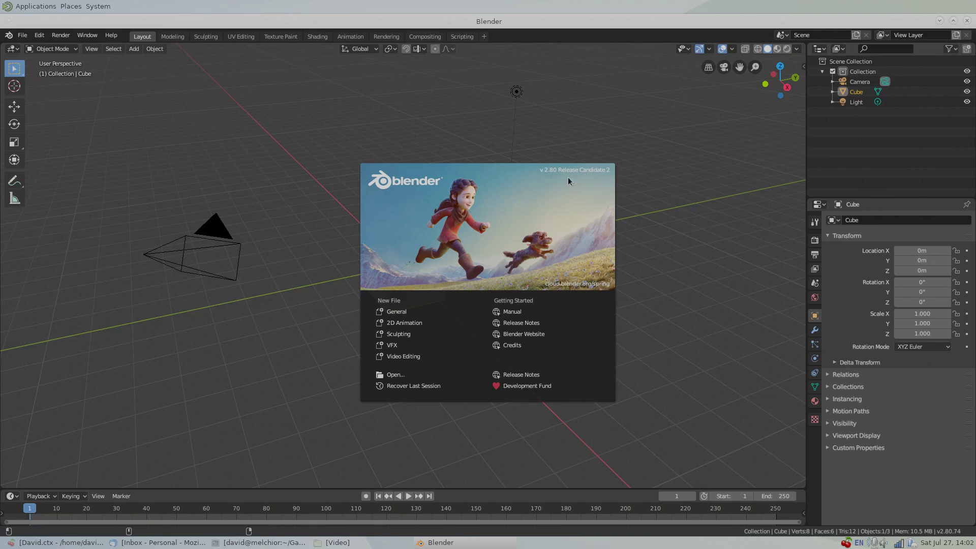
click(532, 196)
middle_drag(505, 236, 429, 228)
scroll(447, 226, up, 3)
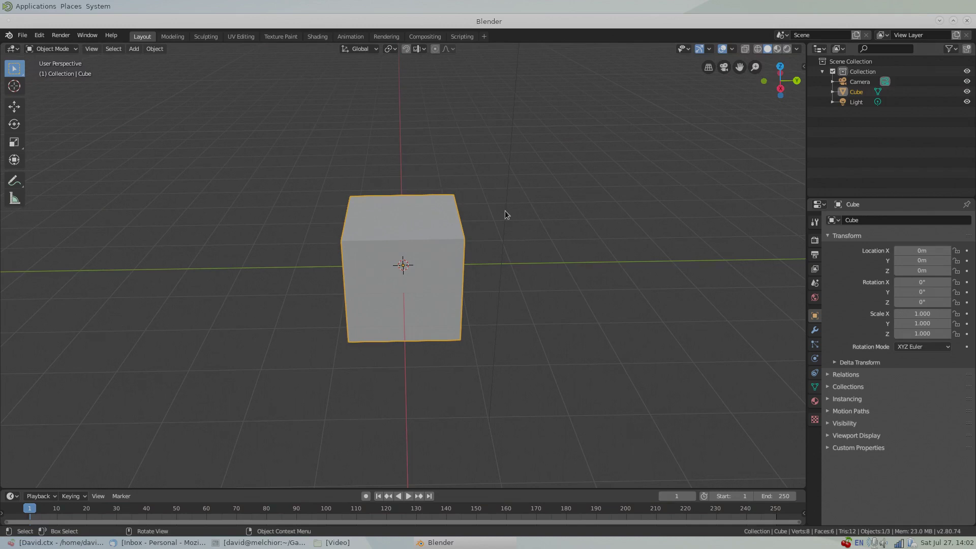
- Delete the default cube and add a UV sphere in its place
key(x)
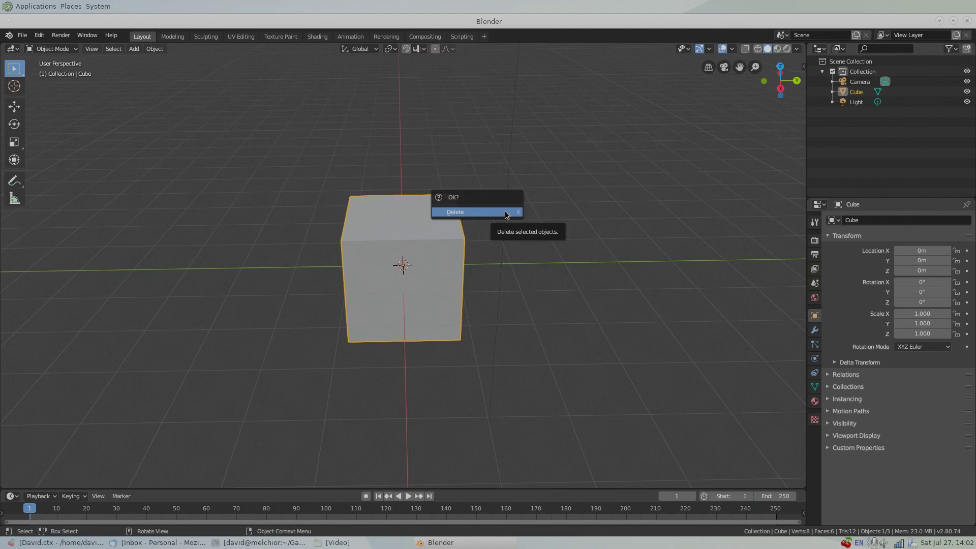
click(506, 212)
middle_drag(504, 210, 416, 220)
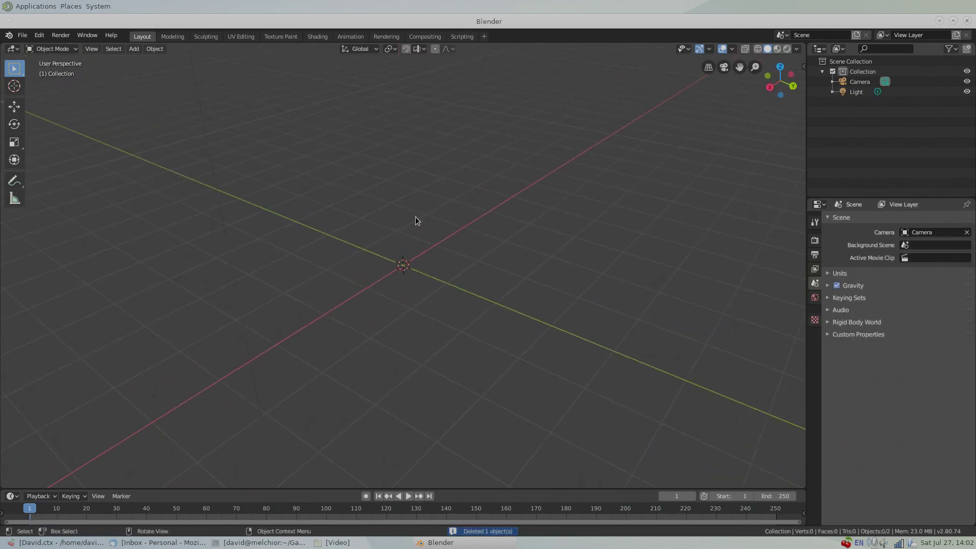
key(shift+a)
mouse_move(416, 219)
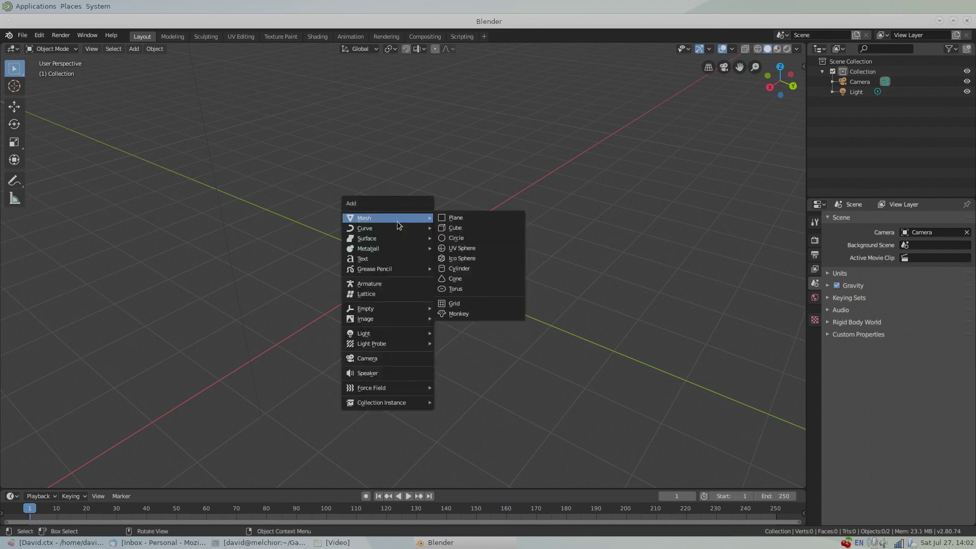
click(470, 253)
middle_drag(464, 262, 444, 258)
scroll(443, 257, up, 2)
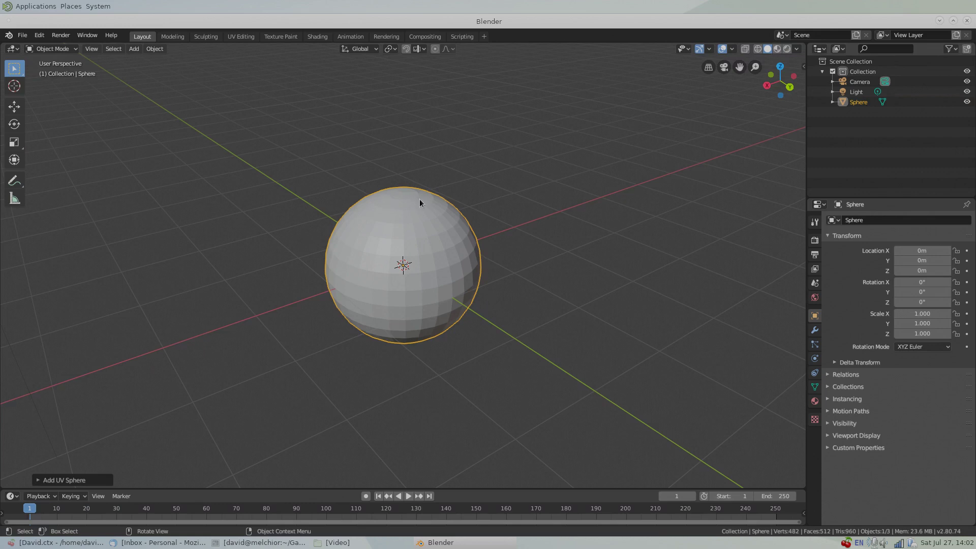
- Rename the sphere to CompanionSphere in the Outliner
double_click(860, 104)
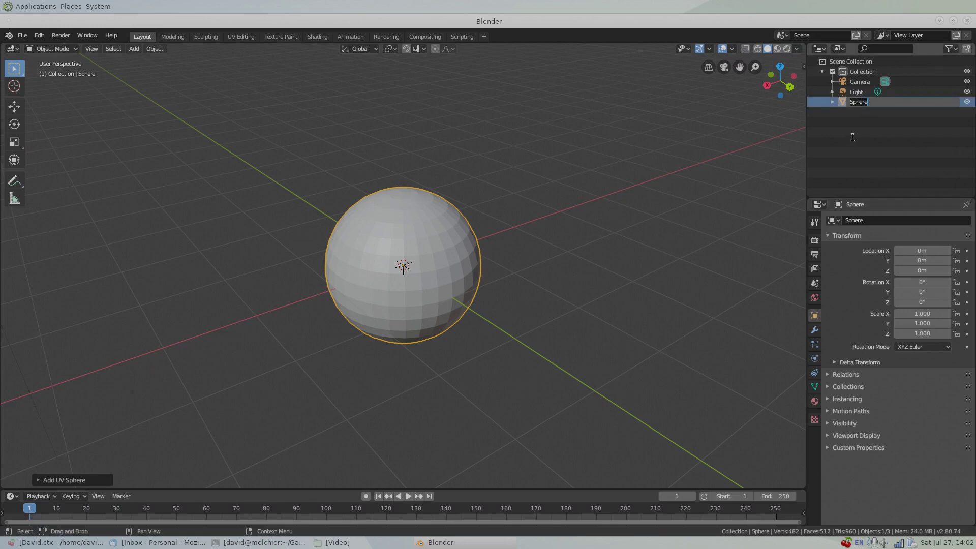
text(CompanionSphere)
key(Return)
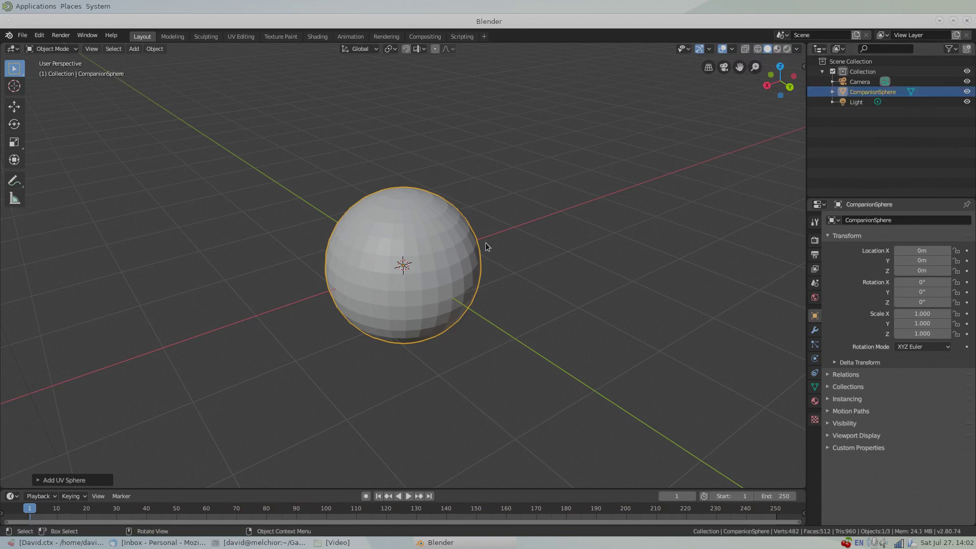
- Orbit around the sphere and bring up File > Export showing Wavefront (.obj)
middle_drag(487, 240, 375, 215)
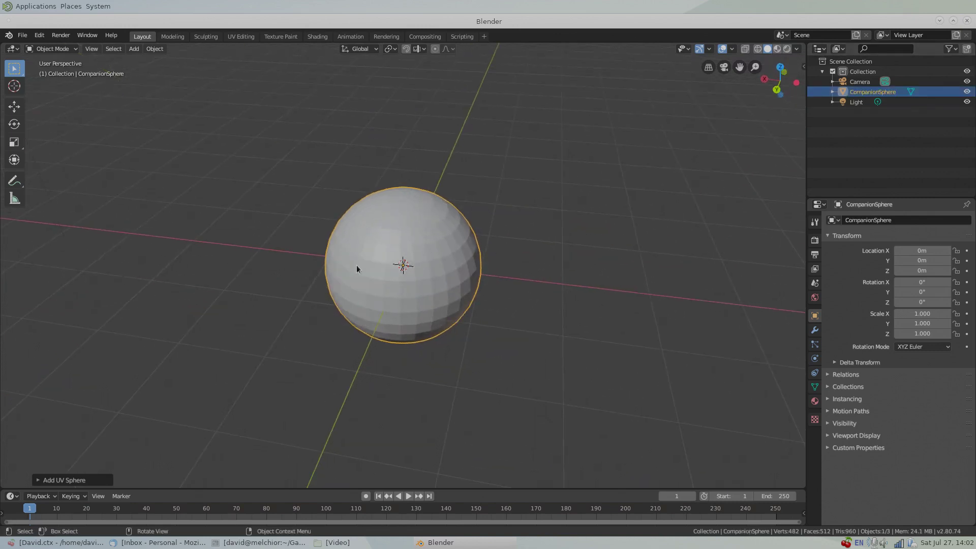
middle_drag(403, 286, 432, 244)
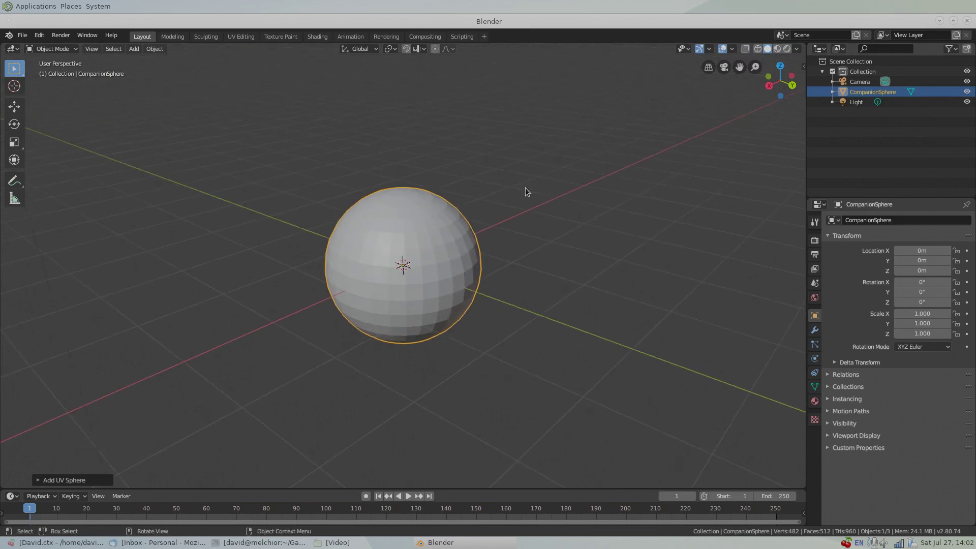
click(22, 36)
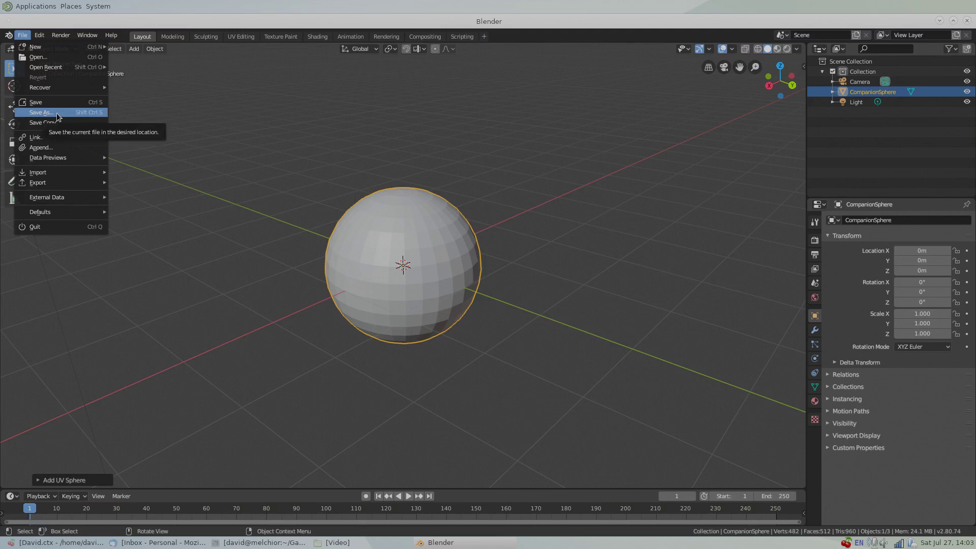
click(23, 37)
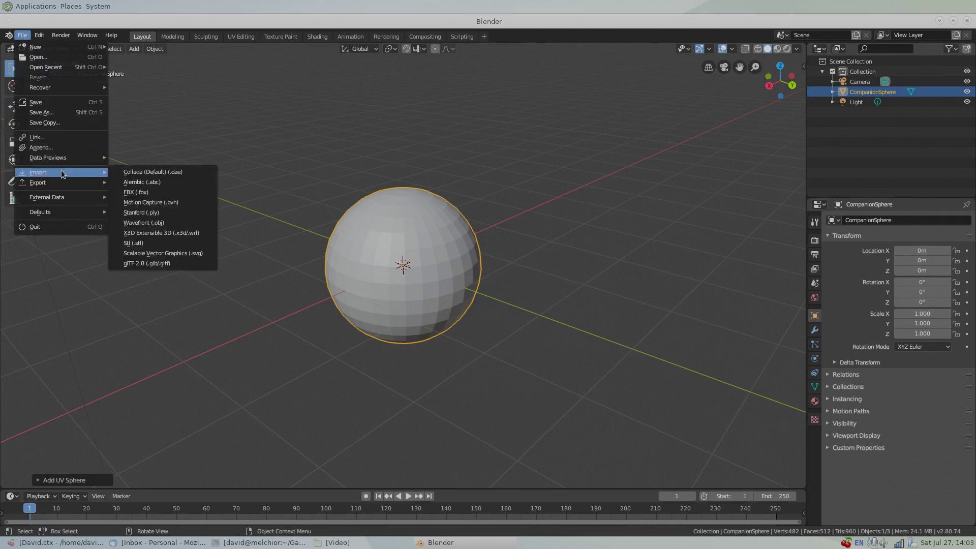
mouse_move(54, 183)
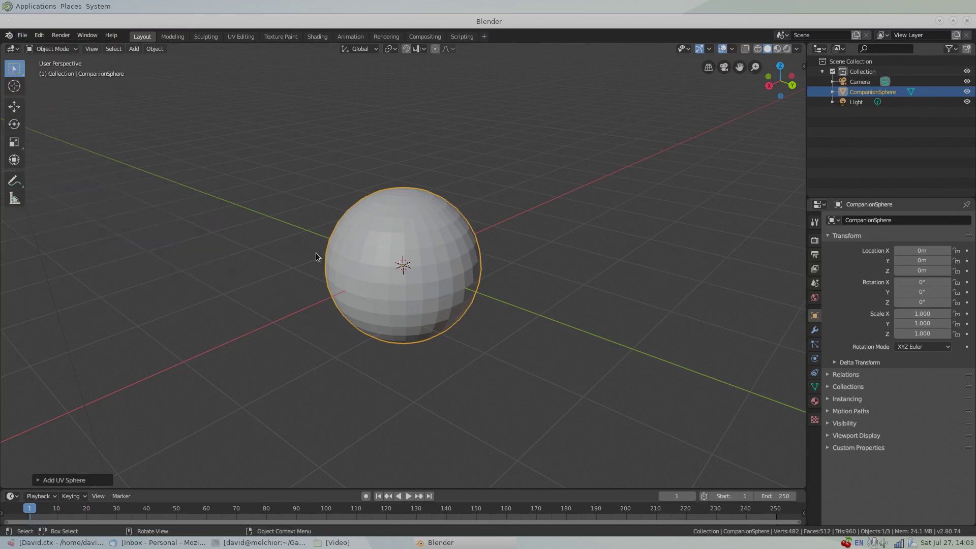
middle_drag(316, 252, 234, 275)
click(23, 35)
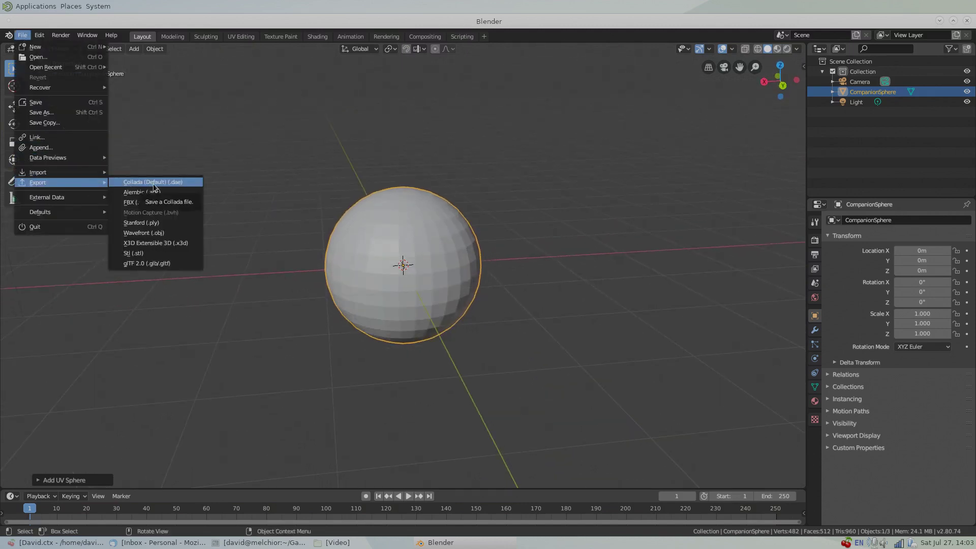
middle_drag(360, 245, 326, 244)
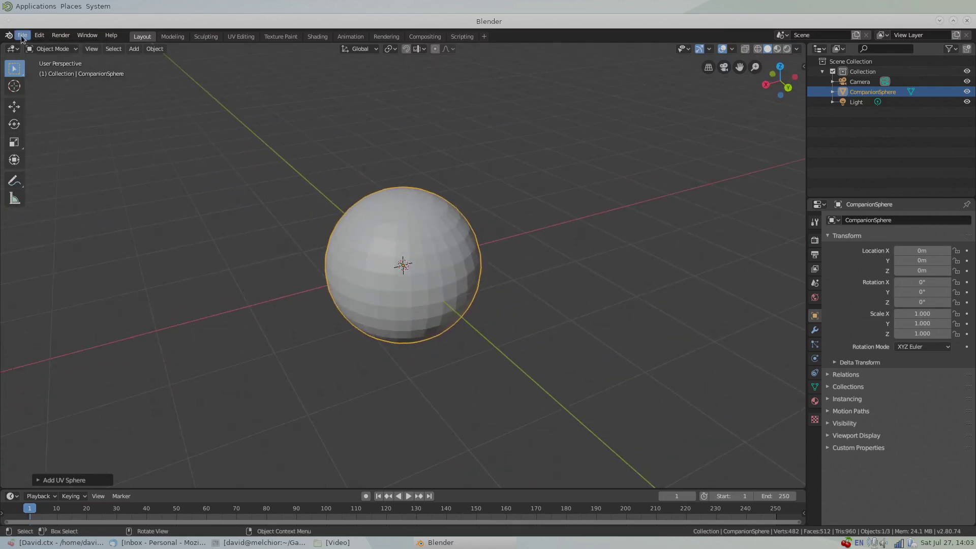
click(23, 35)
mouse_move(74, 184)
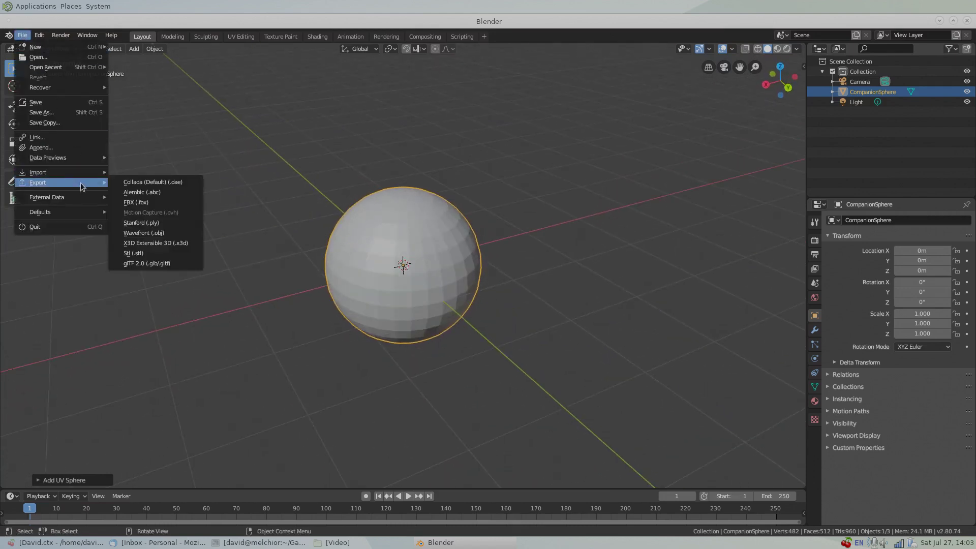
- Start a Wavefront OBJ export targeting the Desktop's Bender folder
click(158, 234)
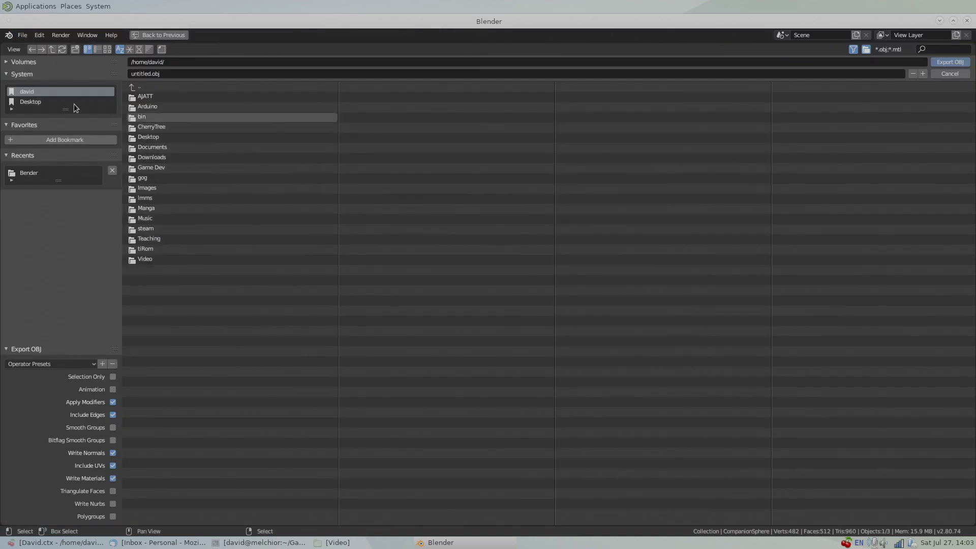
click(38, 105)
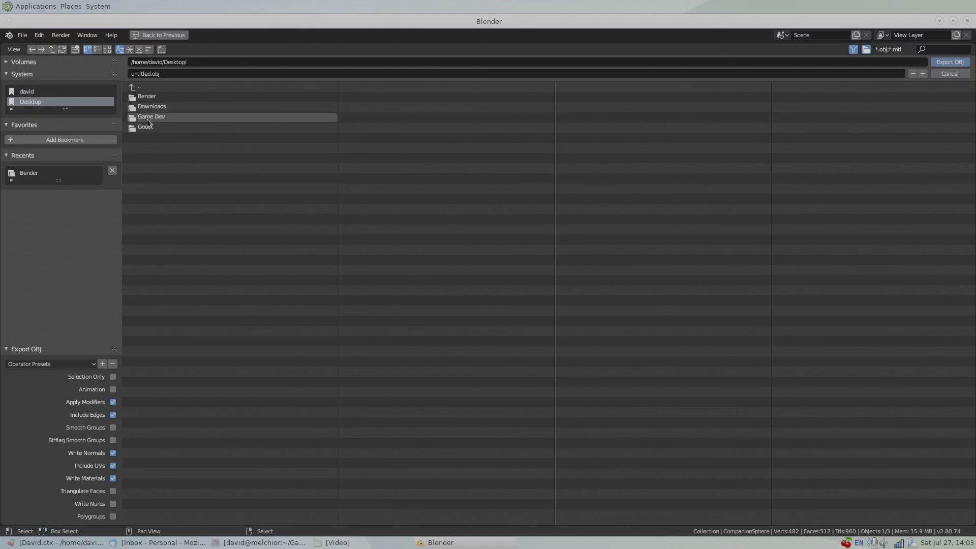
click(152, 97)
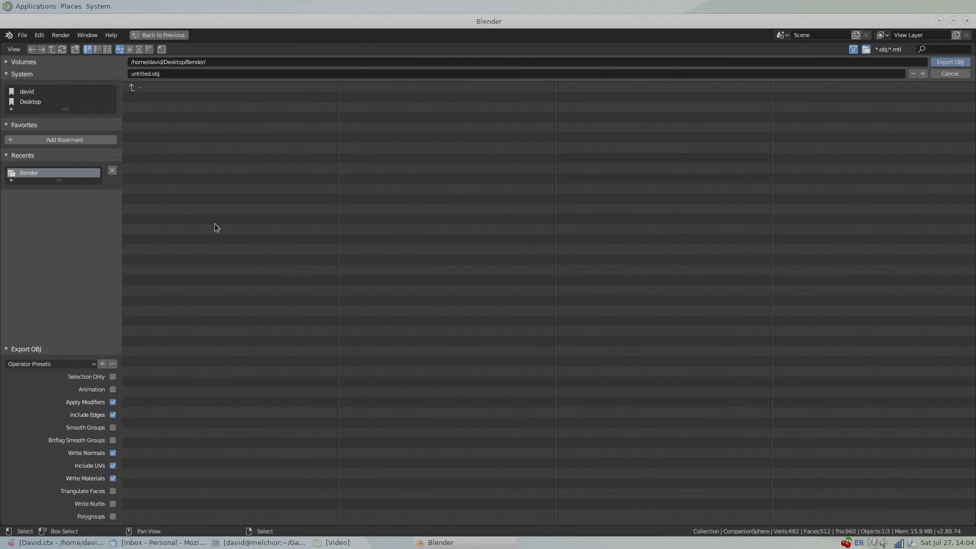
- Export as CompanionSphere.obj, then quit Blender discarding scene changes
click(152, 73)
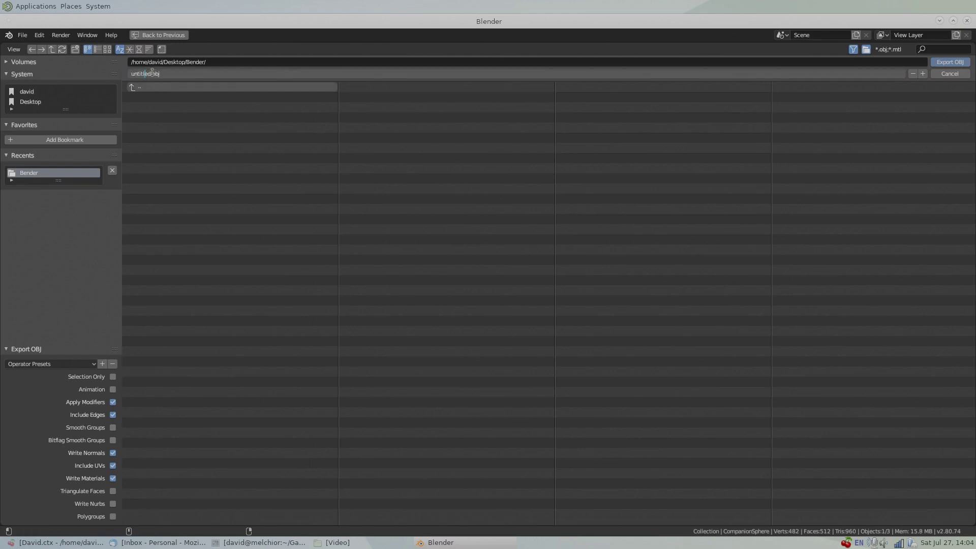
drag(151, 73, 96, 68)
text(CompanionSh)
text(ere)
key(Return)
click(951, 62)
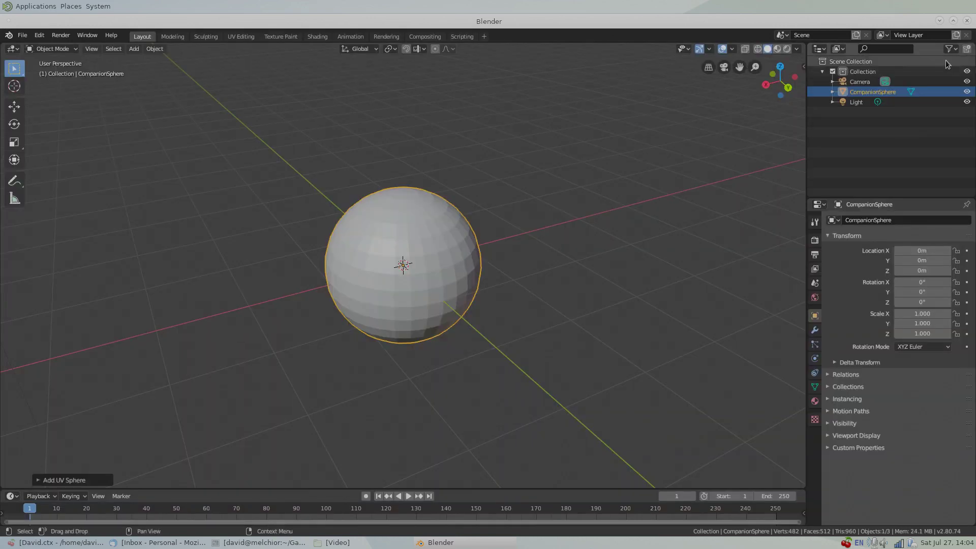
click(967, 21)
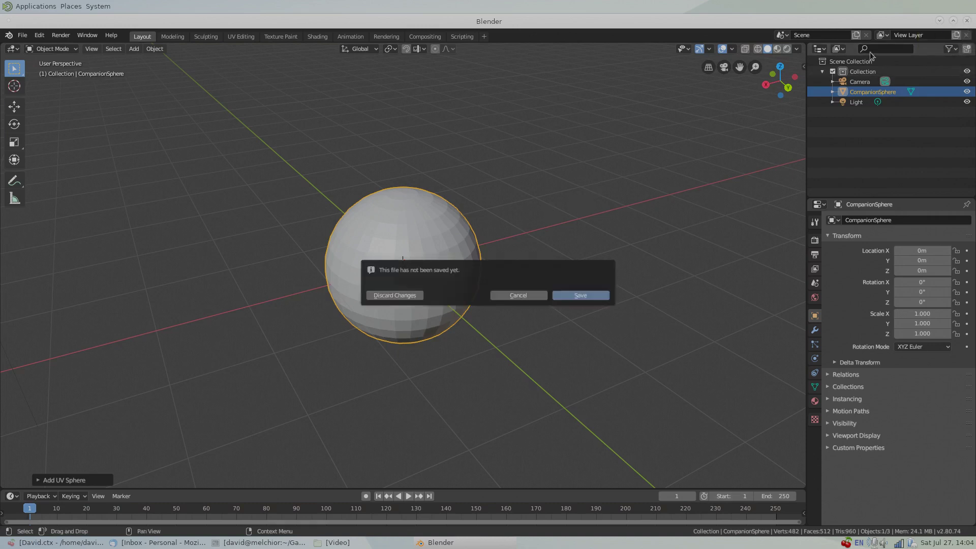
click(407, 295)
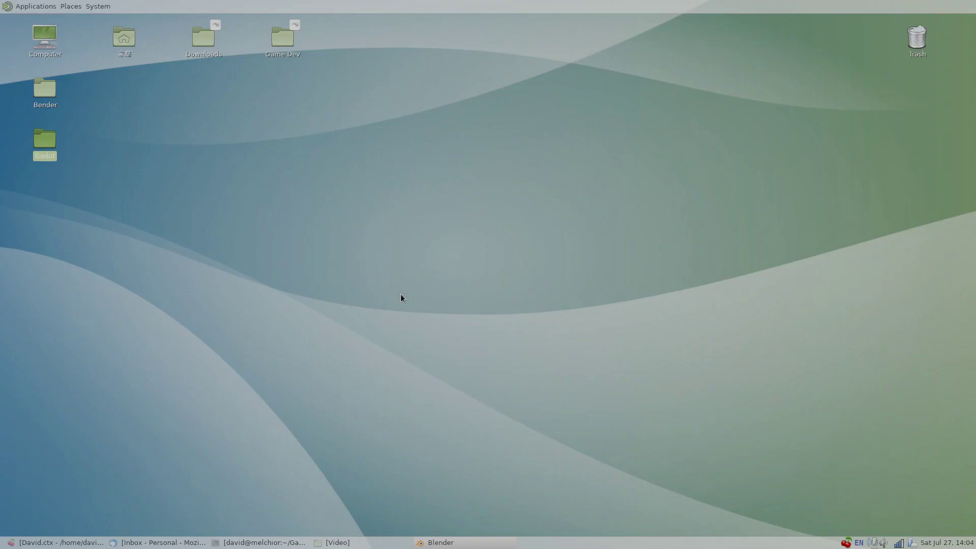
- Open the Bender folder and inspect CompanionSphere.obj in a text editor
double_click(45, 89)
drag(519, 24, 1, 136)
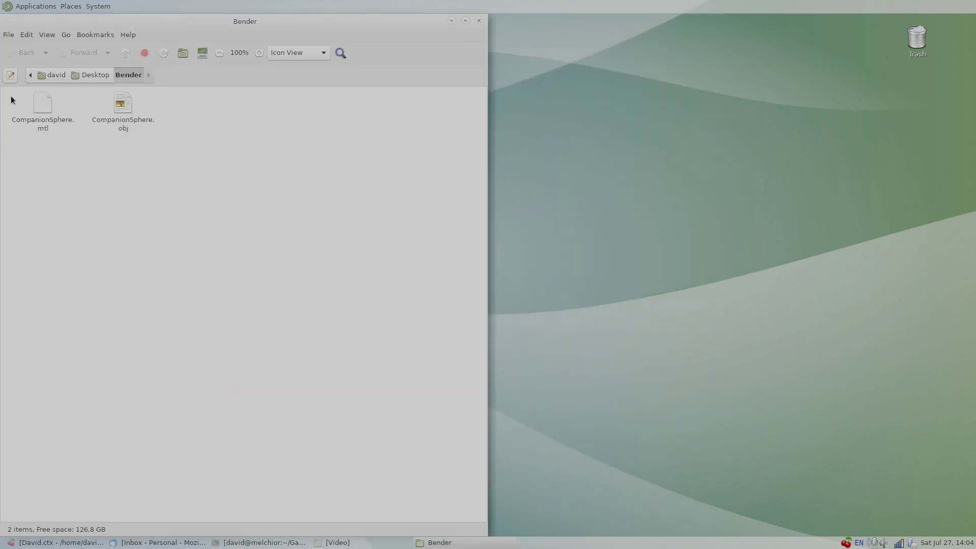
click(121, 105)
double_click(122, 101)
drag(730, 105, 722, 23)
click(726, 22)
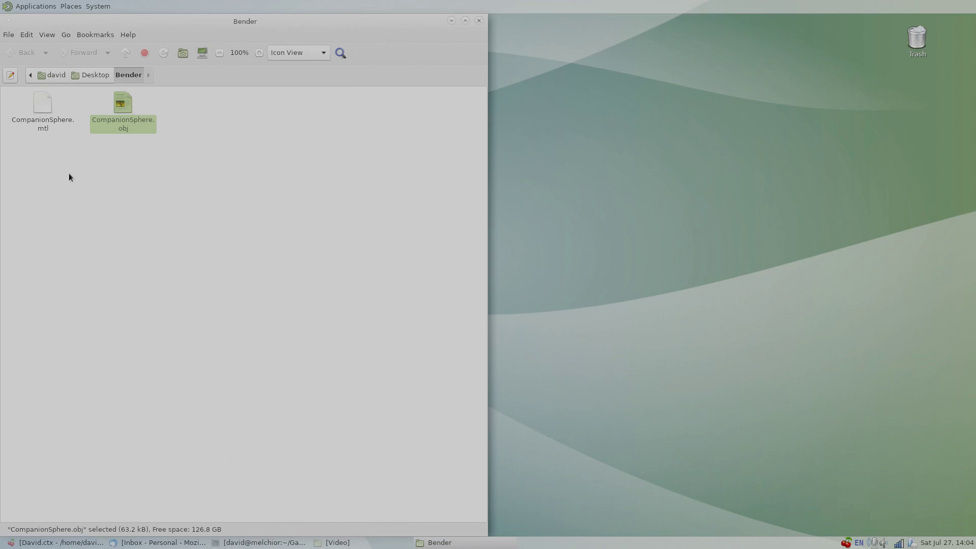
- Inspect CompanionSphere.mtl, delete it, and select CompanionSphere.obj
double_click(36, 106)
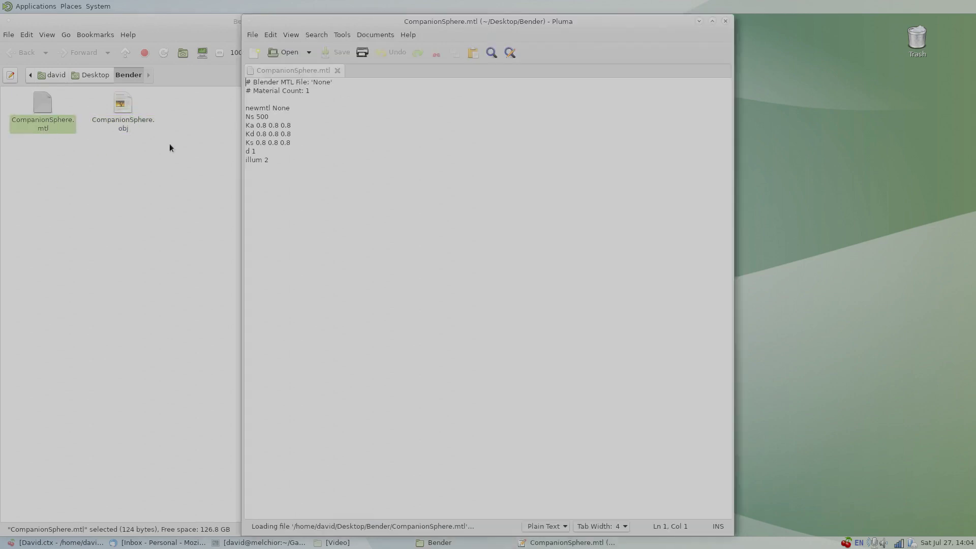
drag(287, 162, 235, 110)
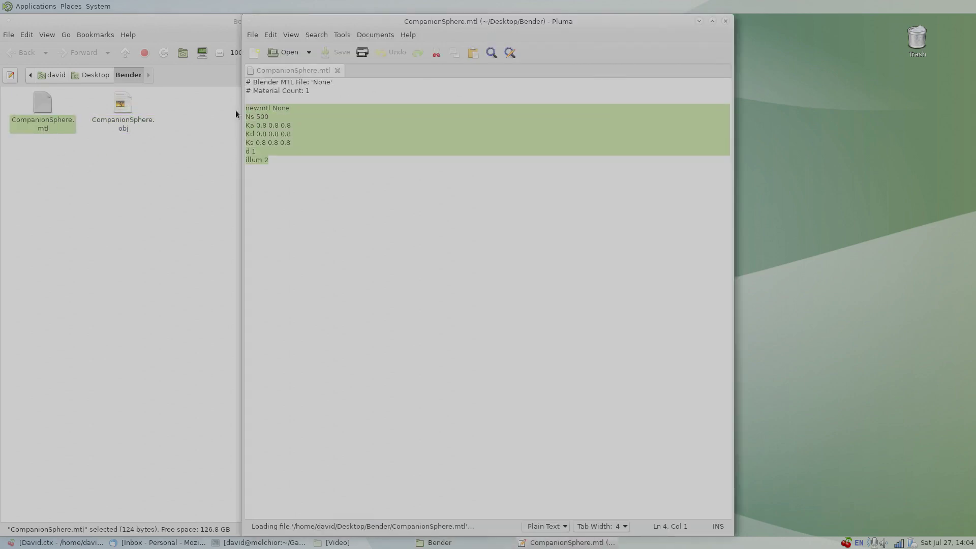
click(302, 127)
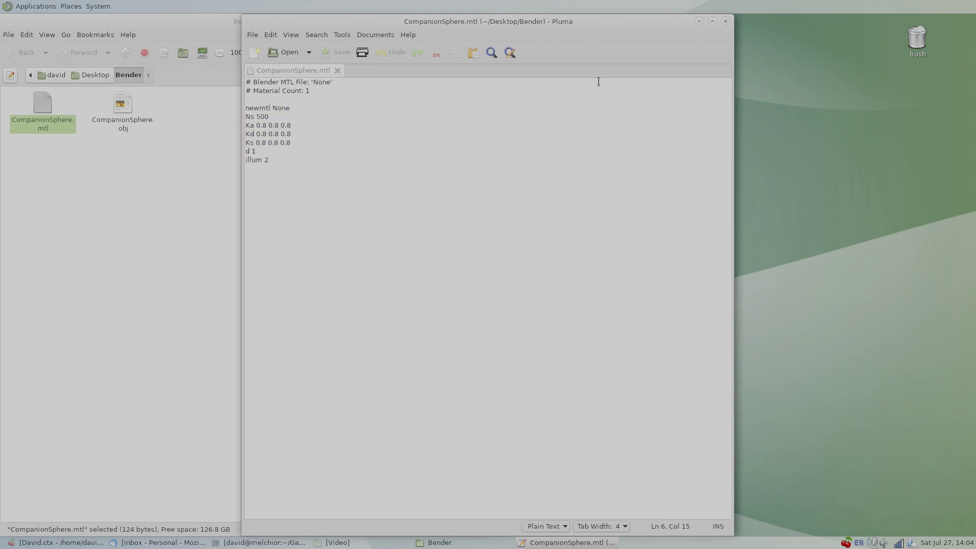
click(725, 22)
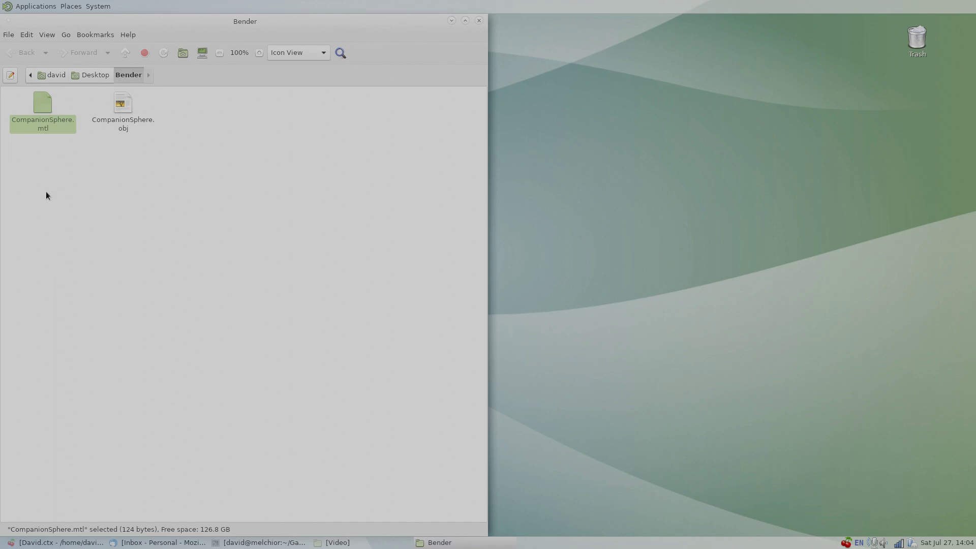
key(Delete)
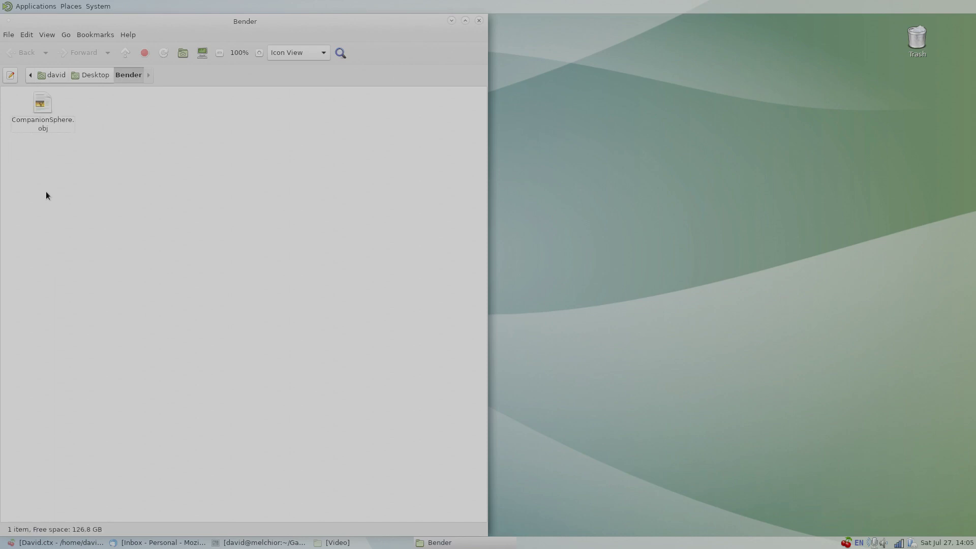
click(42, 103)
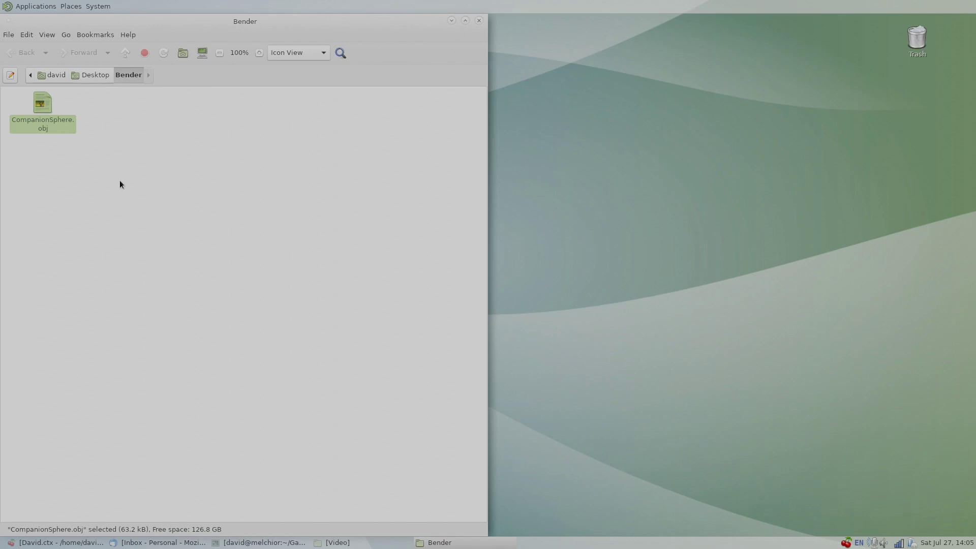
- Launch Godot Engine from the Applications menu and start a new project
click(31, 7)
mouse_move(46, 112)
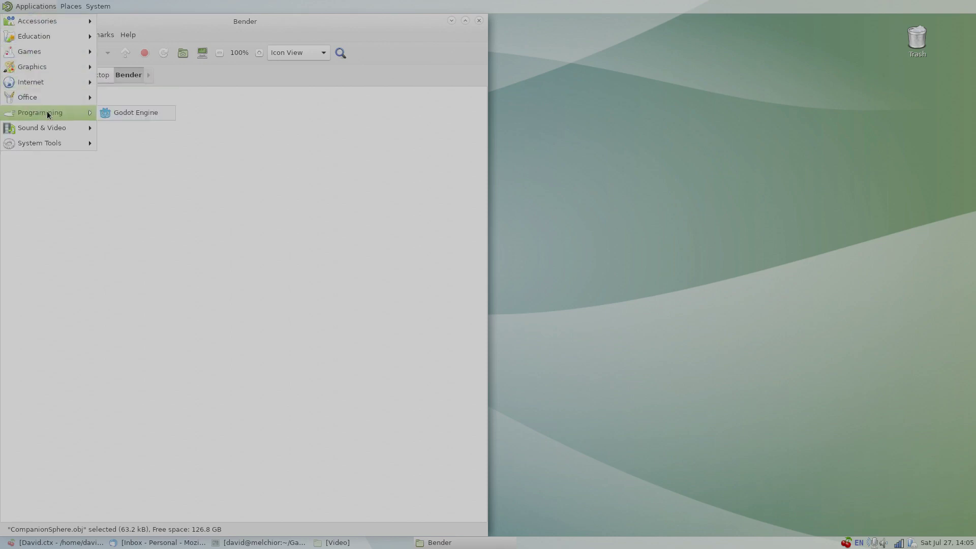
click(132, 115)
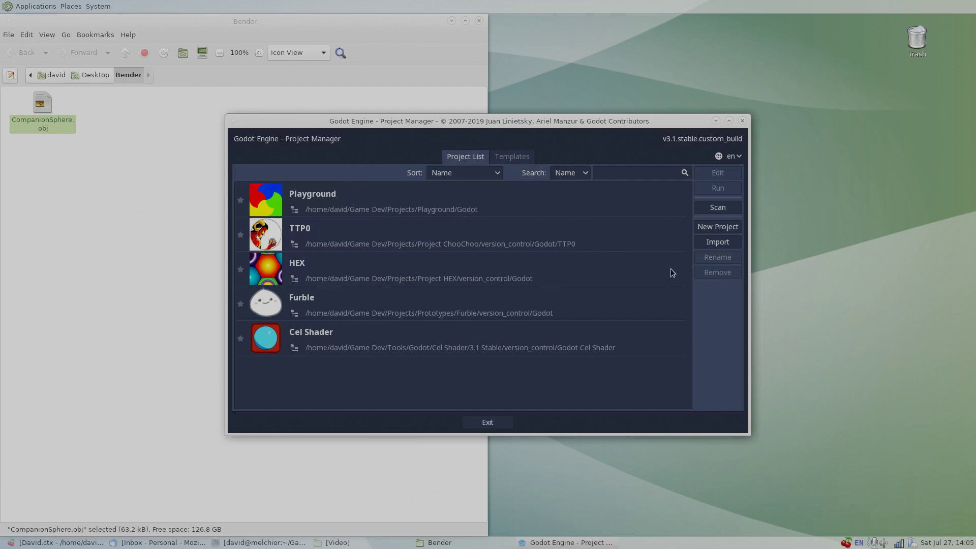
click(718, 227)
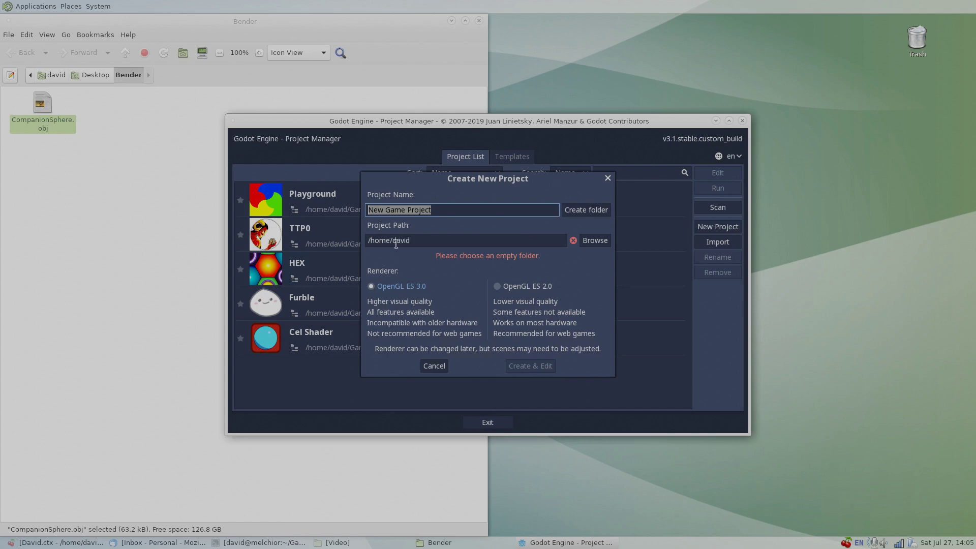
- Set the new project's location to the Desktop's Godot folder
click(591, 244)
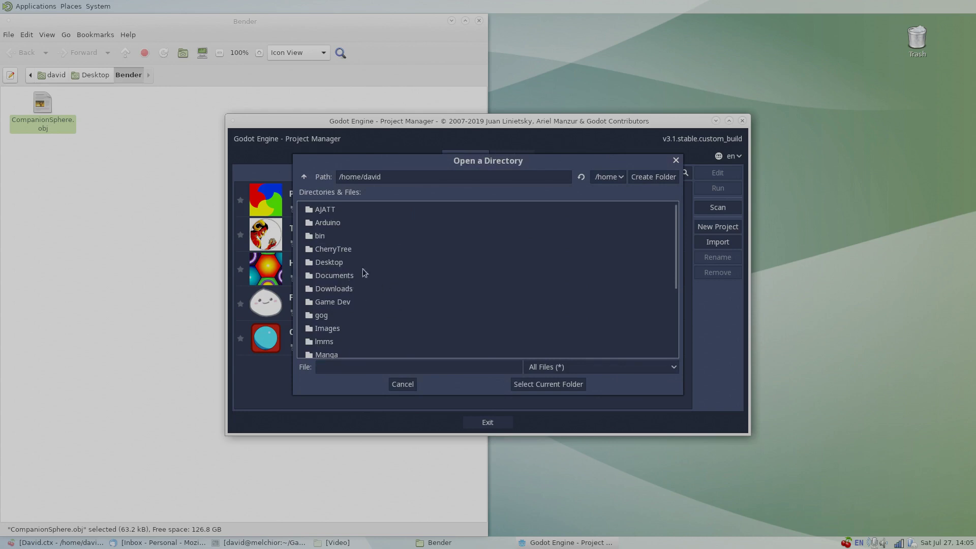
scroll(335, 275, down, 5)
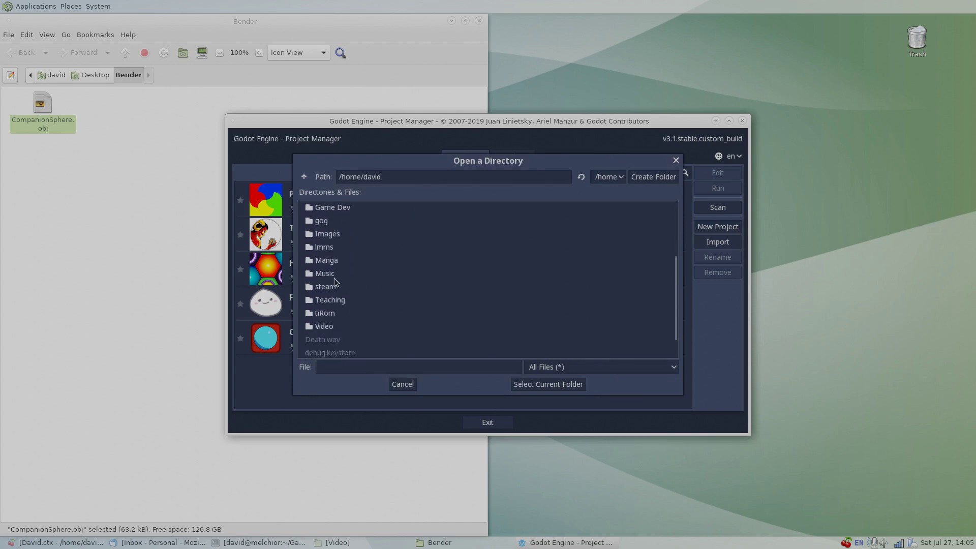
scroll(336, 249, up, 4)
scroll(331, 273, up, 1)
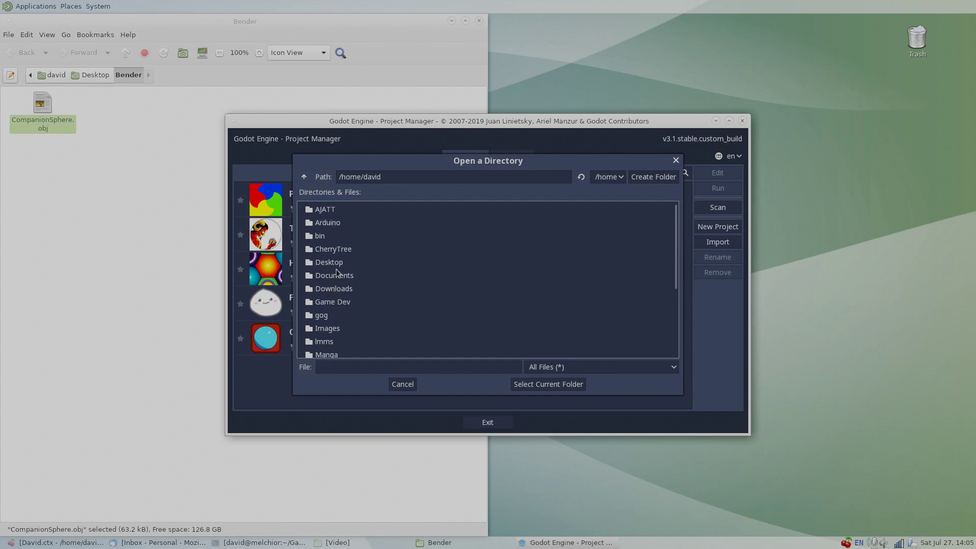
double_click(331, 261)
double_click(324, 249)
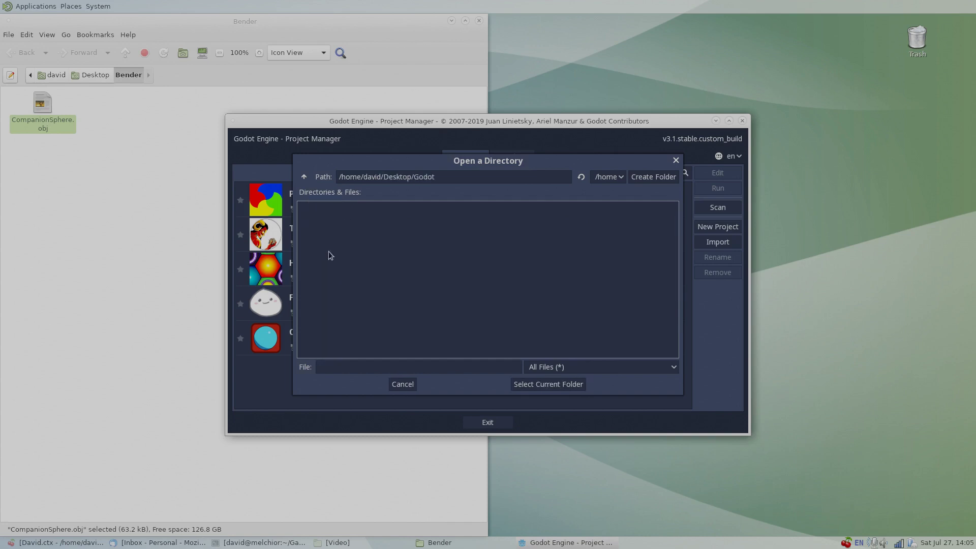
click(550, 384)
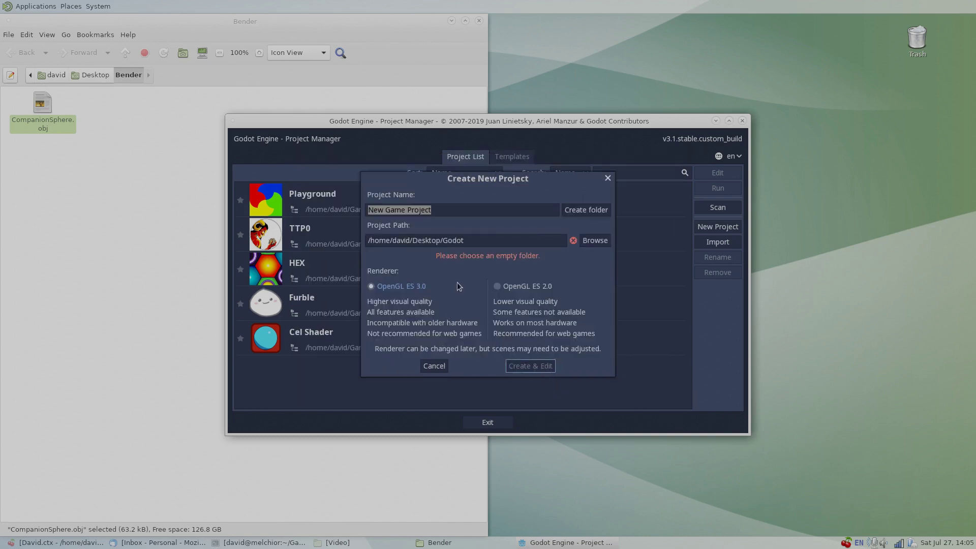
- Name the project Example, create its folder, and Create & Edit it
click(464, 209)
drag(465, 210, 328, 204)
text(Ex)
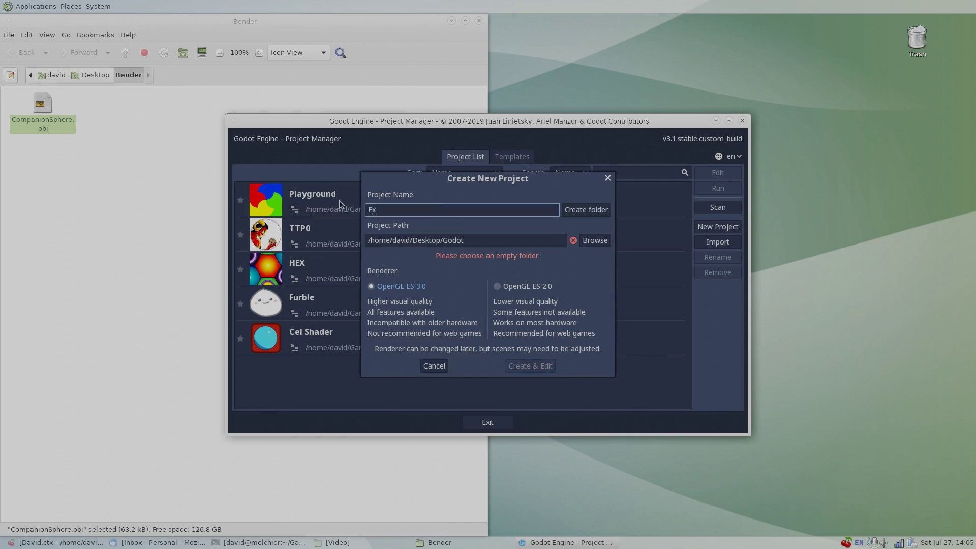
text(ample)
click(576, 211)
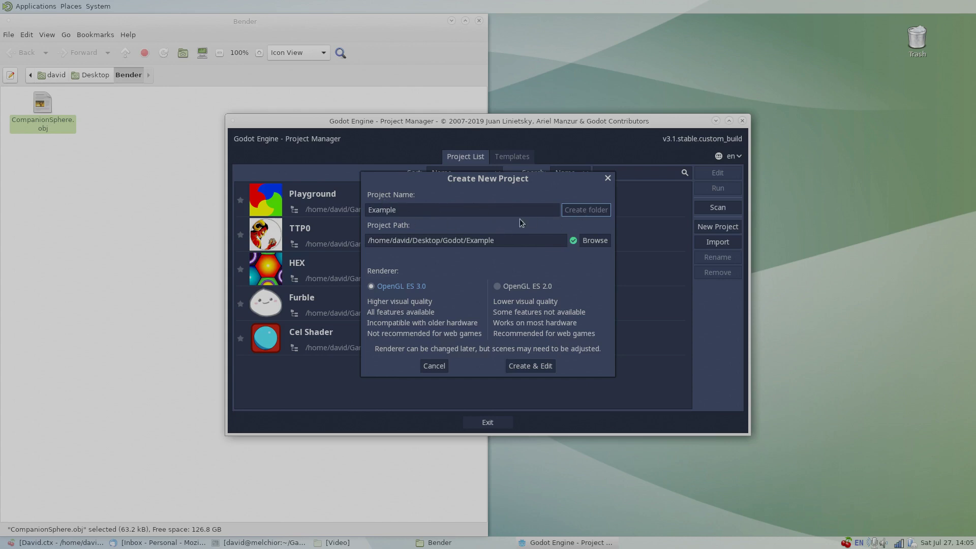
click(510, 363)
click(525, 368)
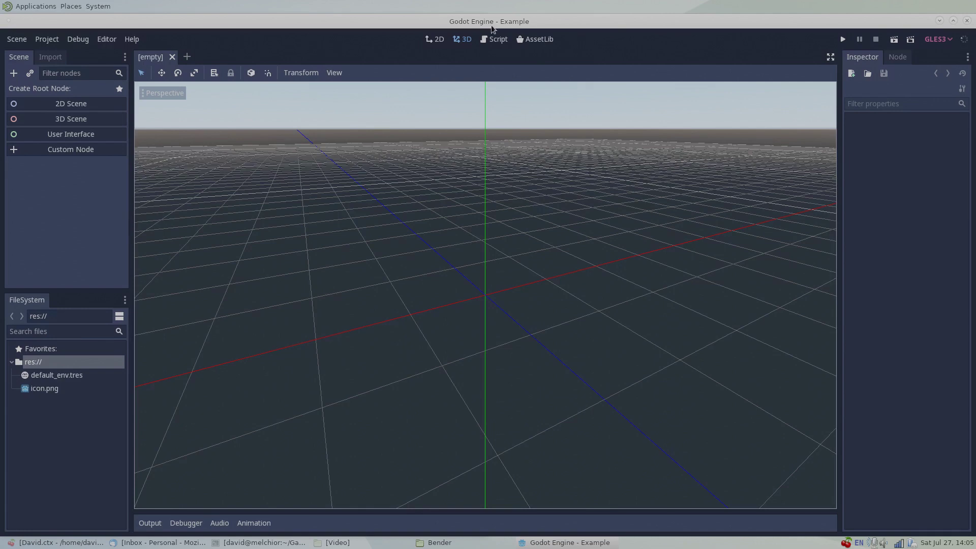
- Tile the Godot editor onto the right half and drag CompanionSphere.obj into FileSystem
drag(491, 25, 975, 155)
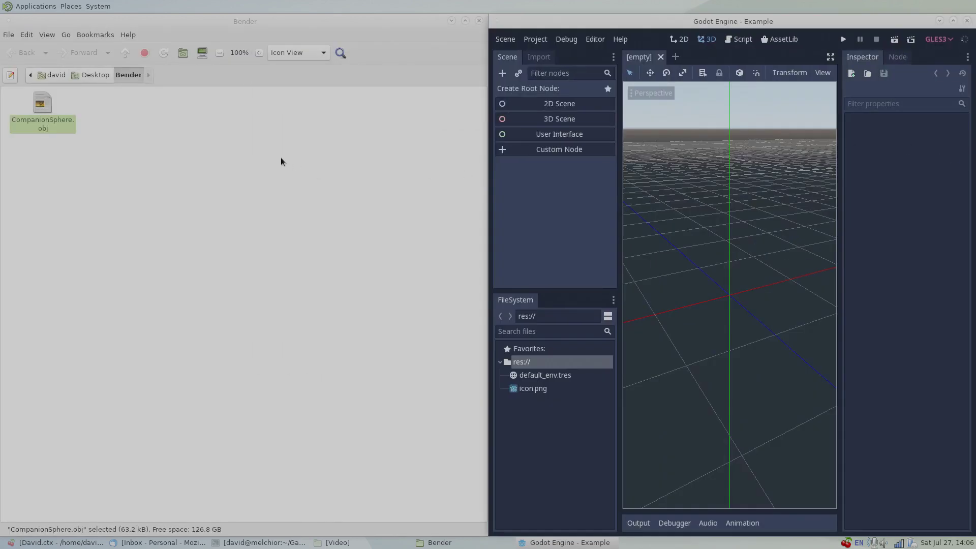
click(271, 170)
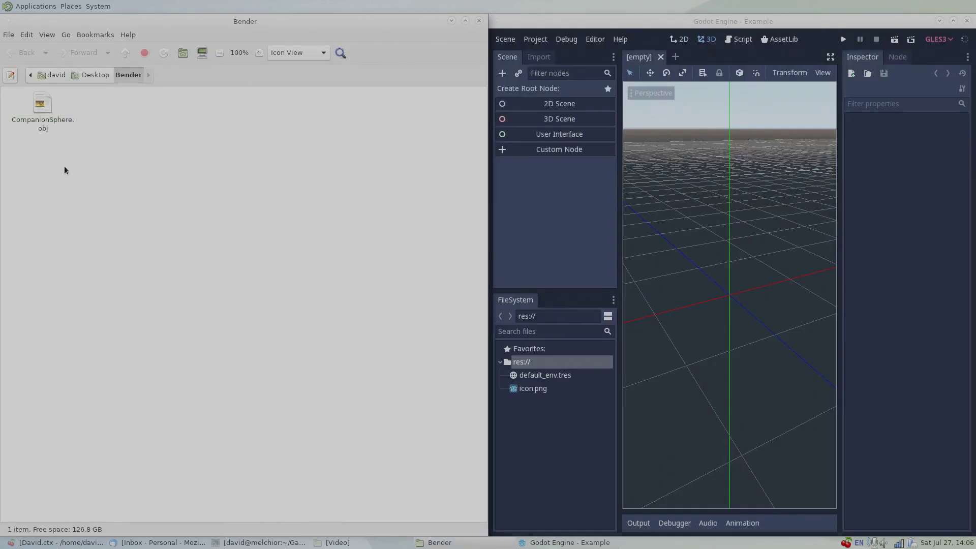
click(40, 110)
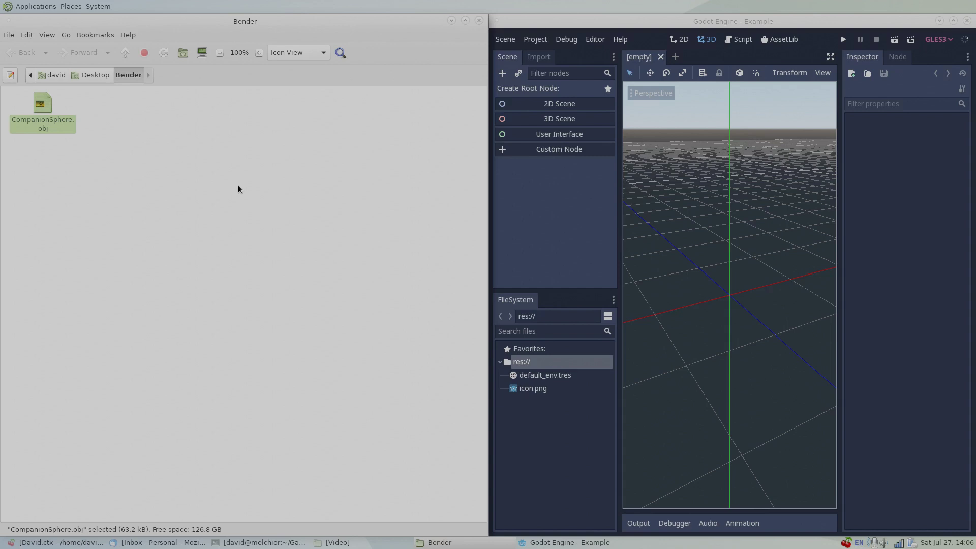
drag(41, 105, 550, 423)
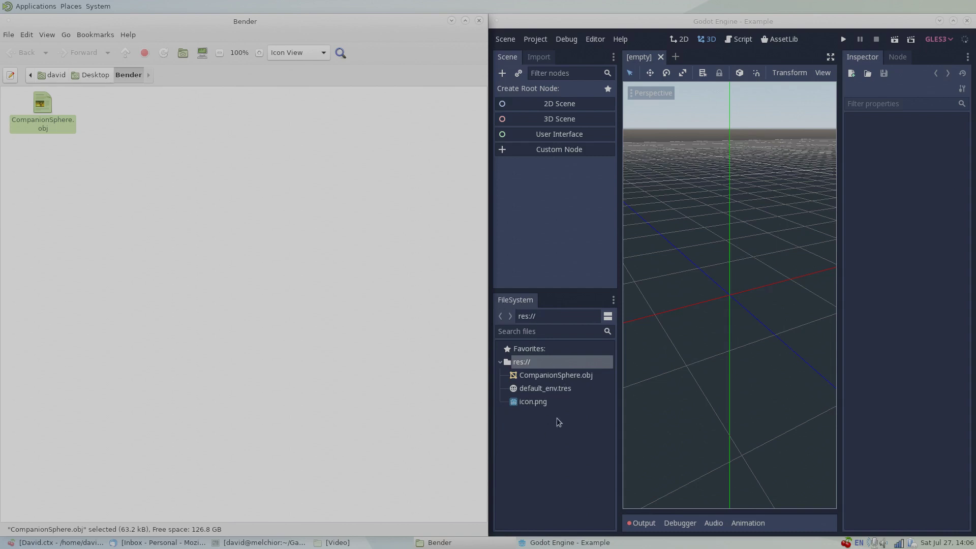
- Delete CompanionSphere.obj from the project and confirm its removal
right_click(542, 377)
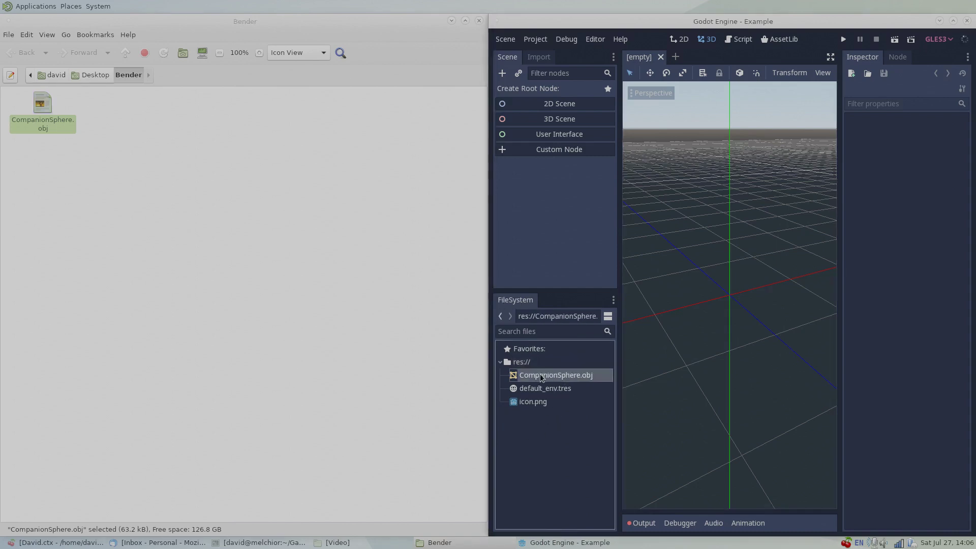
click(556, 468)
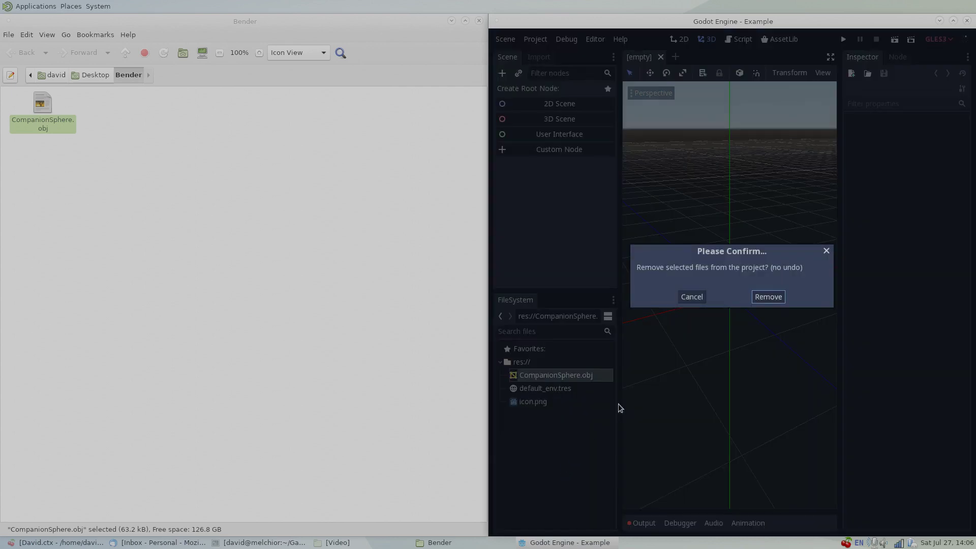
click(761, 298)
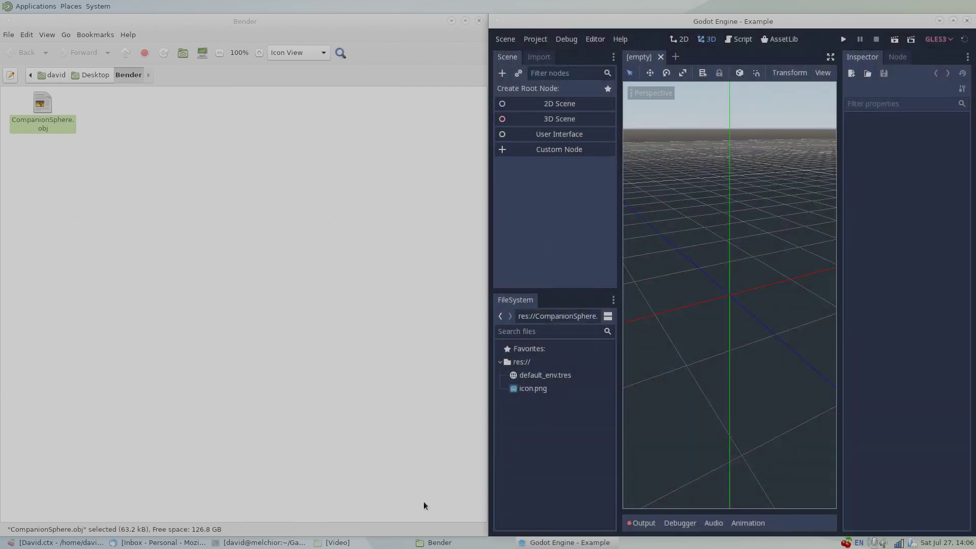
- Open Desktop/Godot/Example in Caja and tile it onto the right half
click(451, 21)
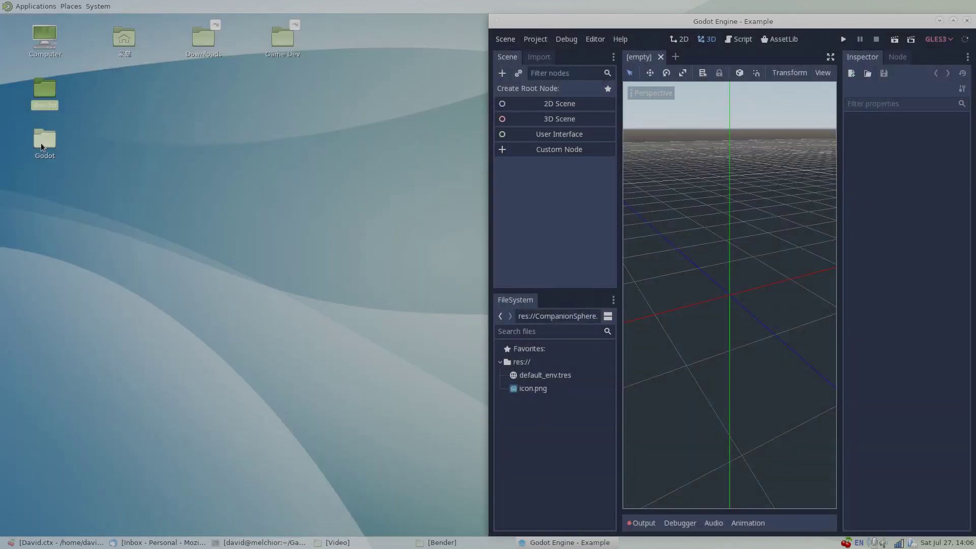
double_click(44, 142)
double_click(285, 104)
drag(466, 23, 974, 163)
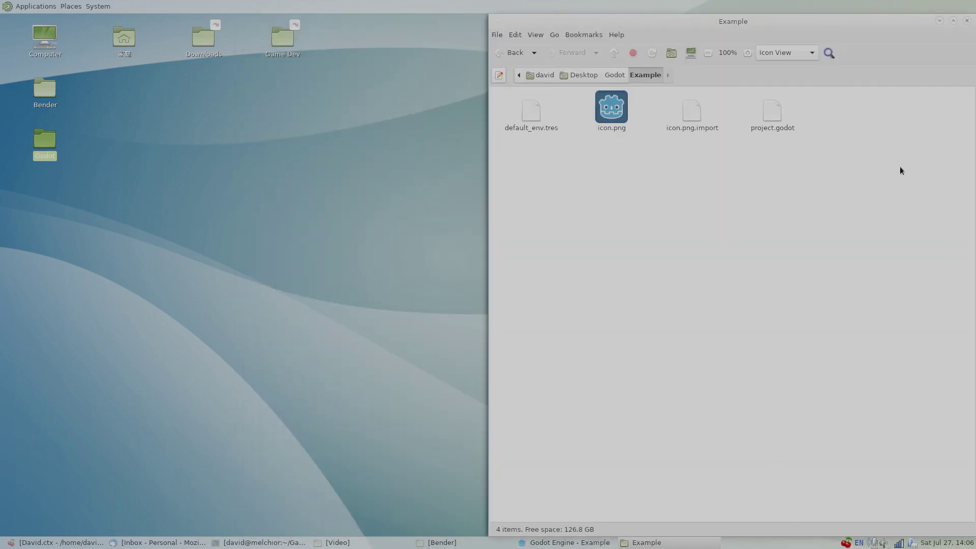
- Copy CompanionSphere.obj from Bender, paste it into Example, and return to Godot
click(454, 543)
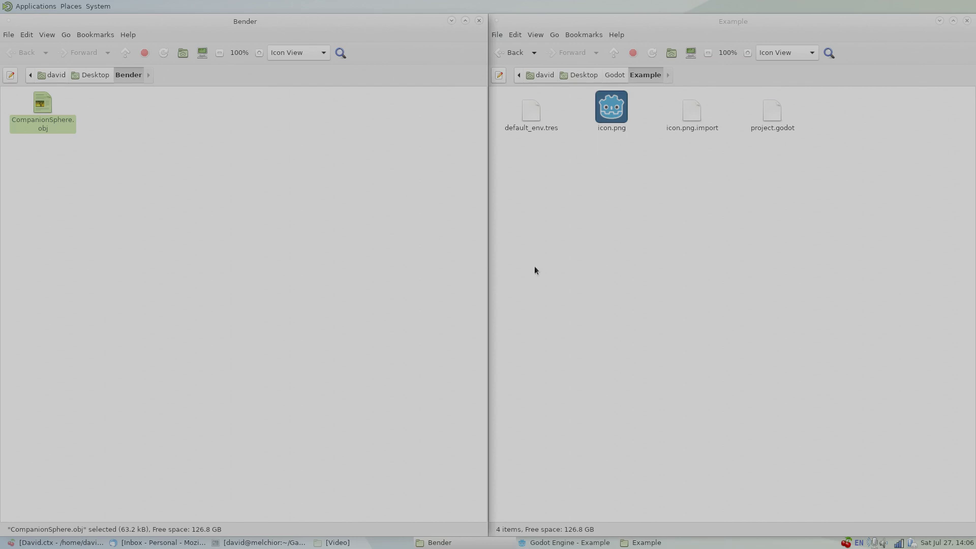
right_click(36, 102)
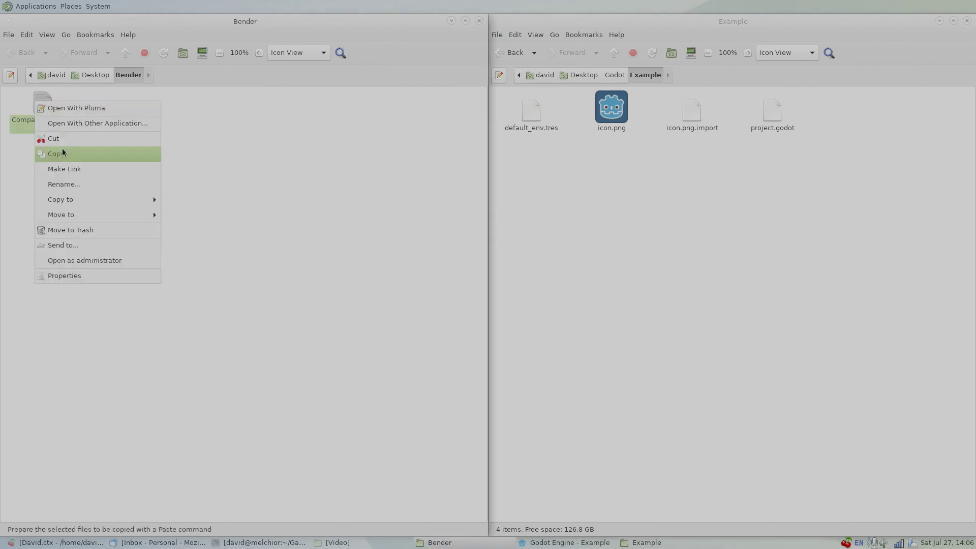
click(60, 155)
right_click(670, 228)
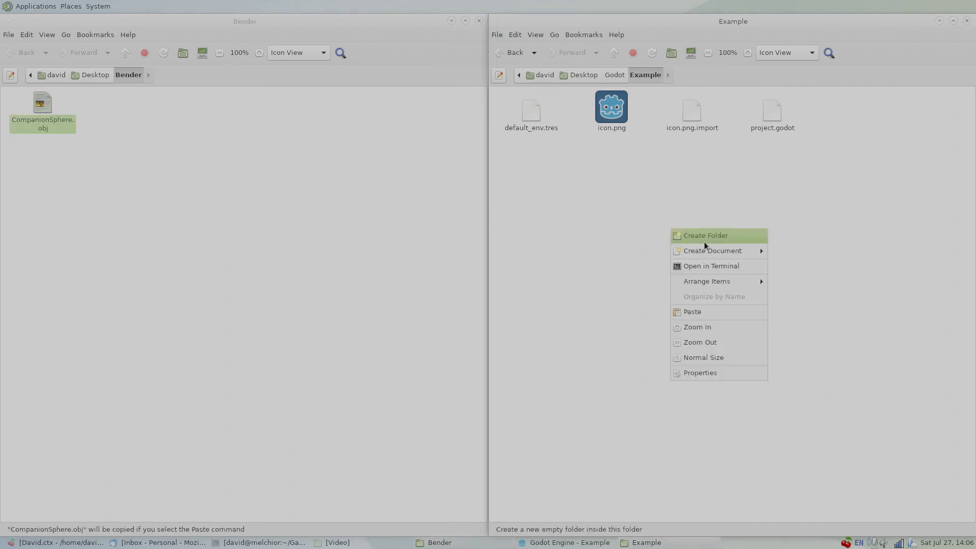
click(708, 314)
click(651, 232)
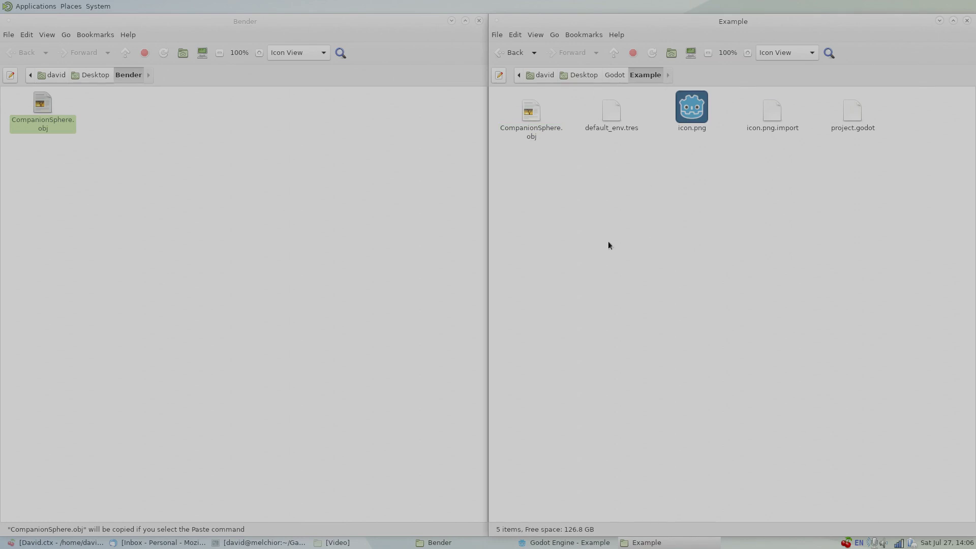
click(553, 544)
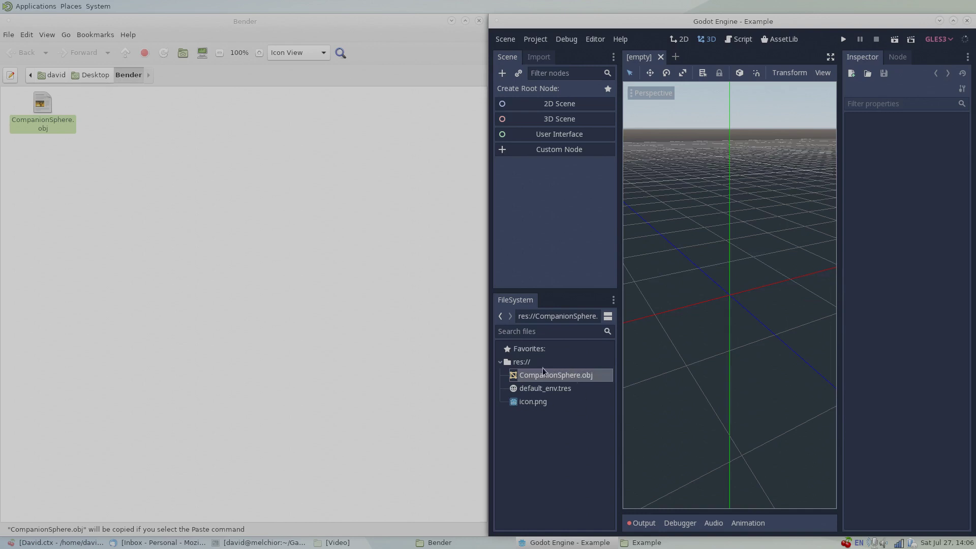
- Maximize Godot, try dragging CompanionSphere.obj into the empty scene, and dismiss the no-root alert
double_click(740, 20)
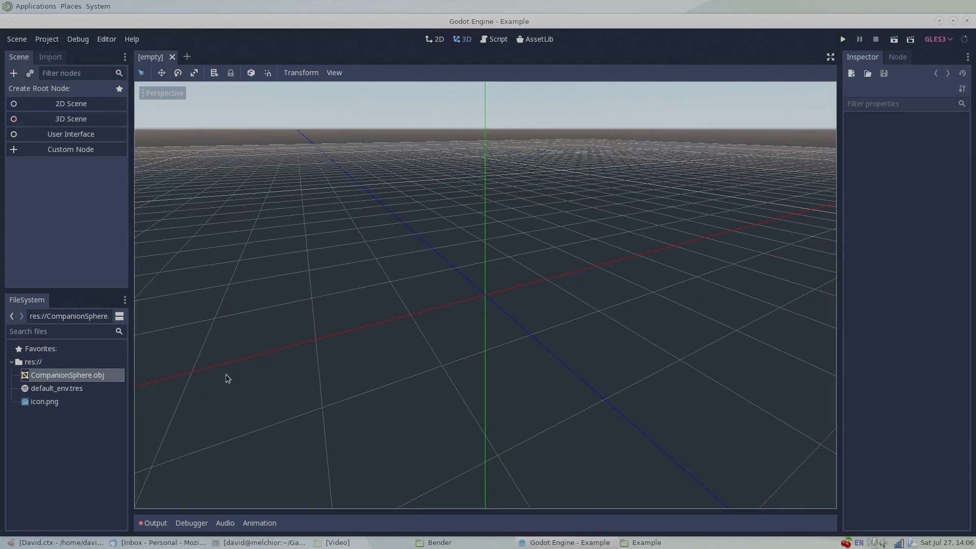
click(37, 377)
drag(37, 377, 487, 300)
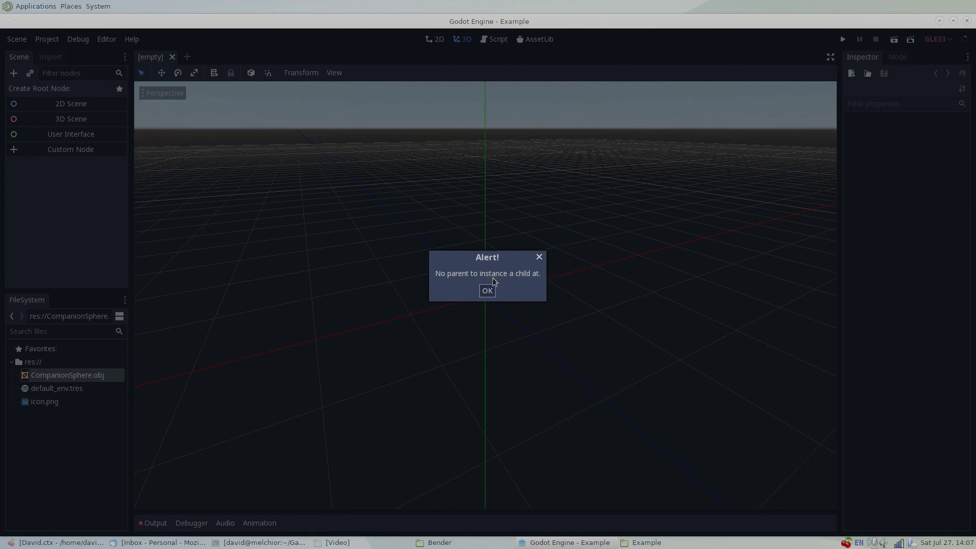
click(486, 292)
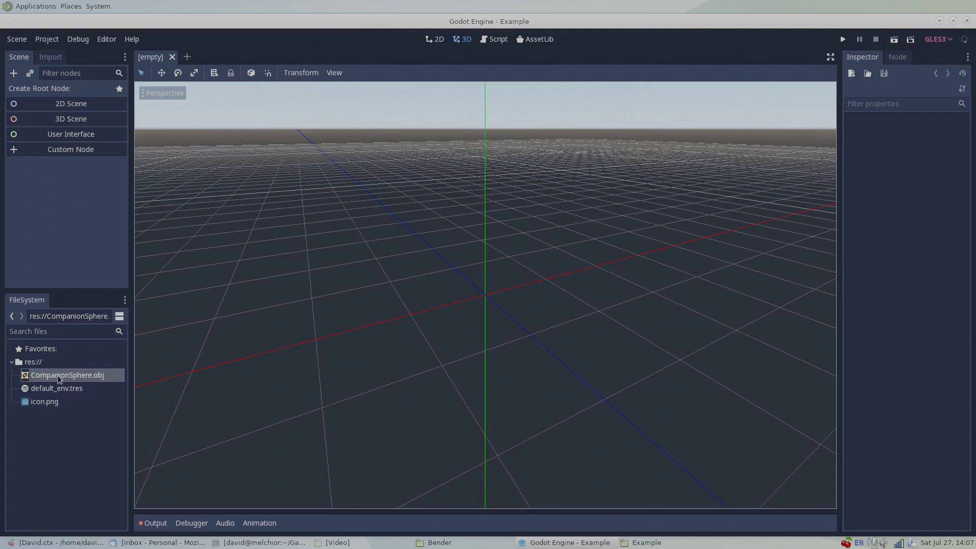
- Create a 3D Scene root and drop CompanionSphere.obj into the viewport
click(65, 120)
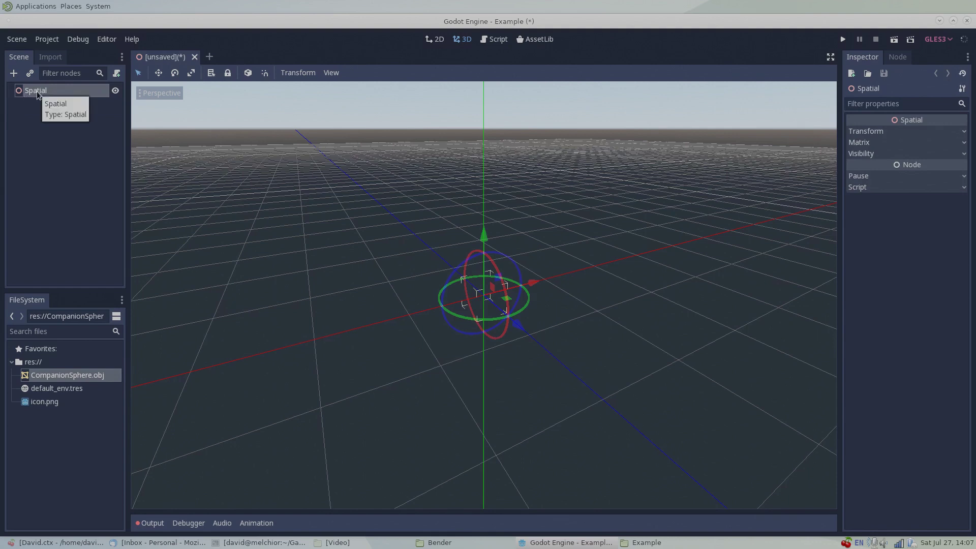
drag(60, 375, 487, 300)
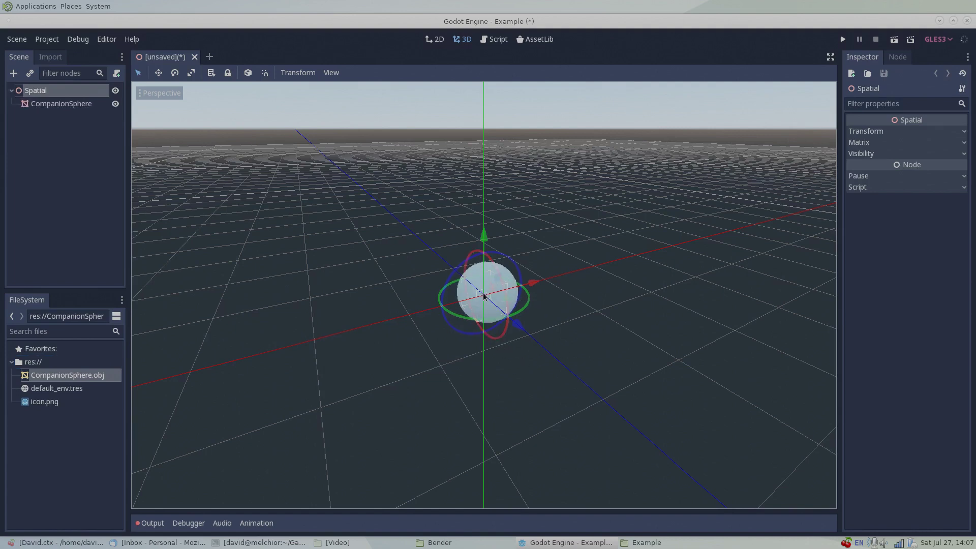
middle_drag(656, 346, 614, 362)
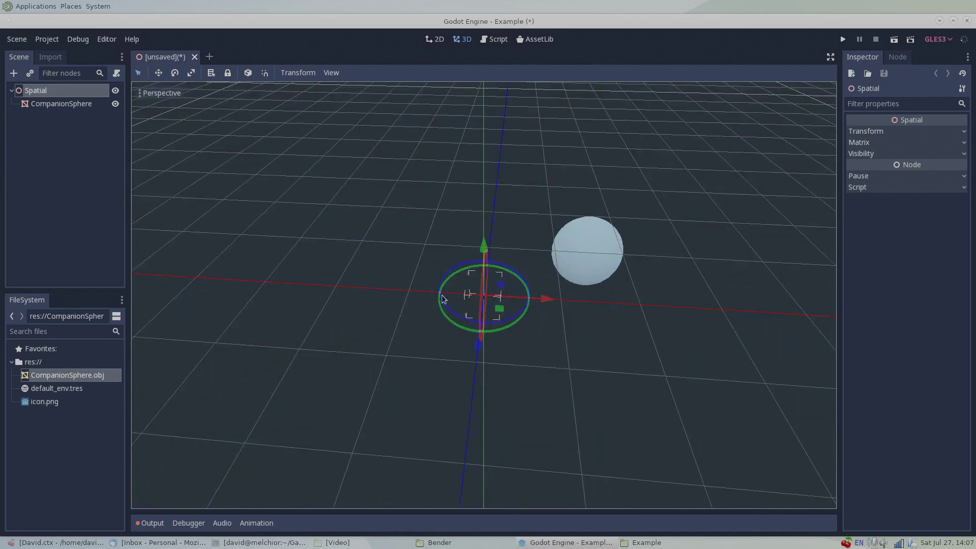
- Reset the CompanionSphere node's Transform Translation to 0, 0, 0 and frame it in view
click(58, 105)
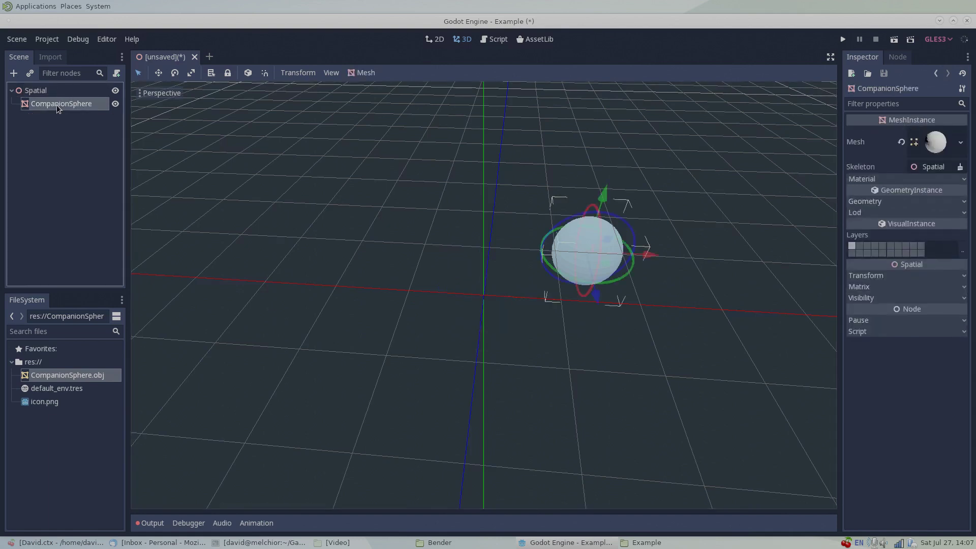
click(884, 277)
click(872, 299)
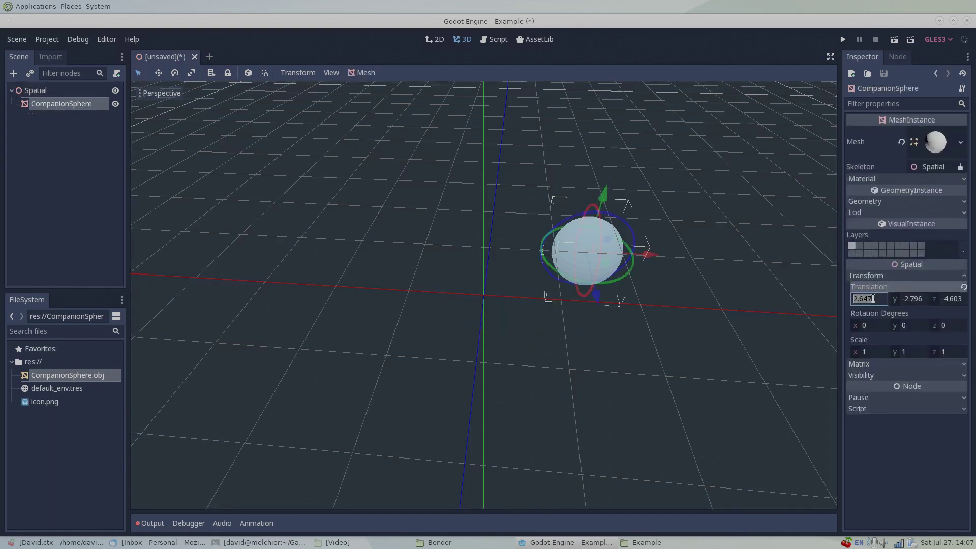
click(963, 287)
key(f)
middle_drag(527, 281, 488, 320)
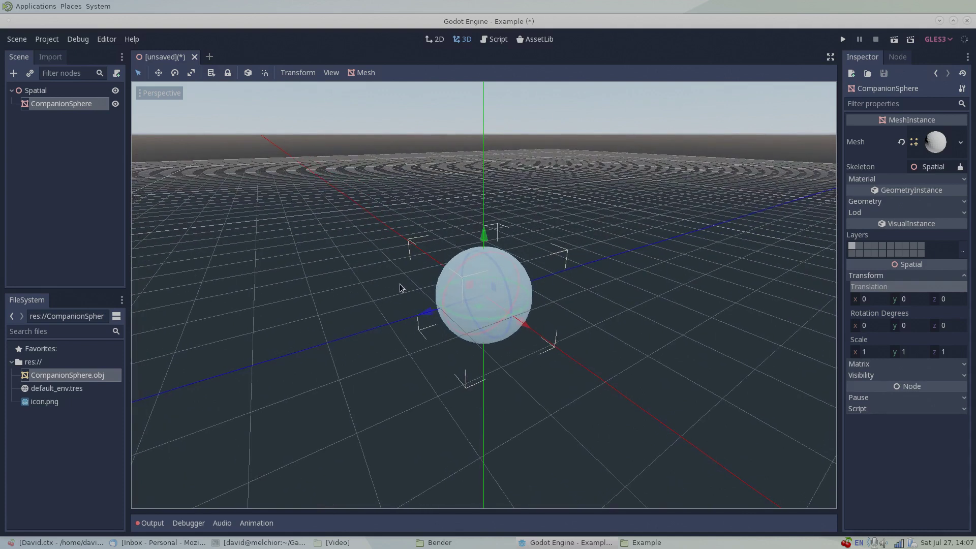
middle_drag(404, 273, 417, 239)
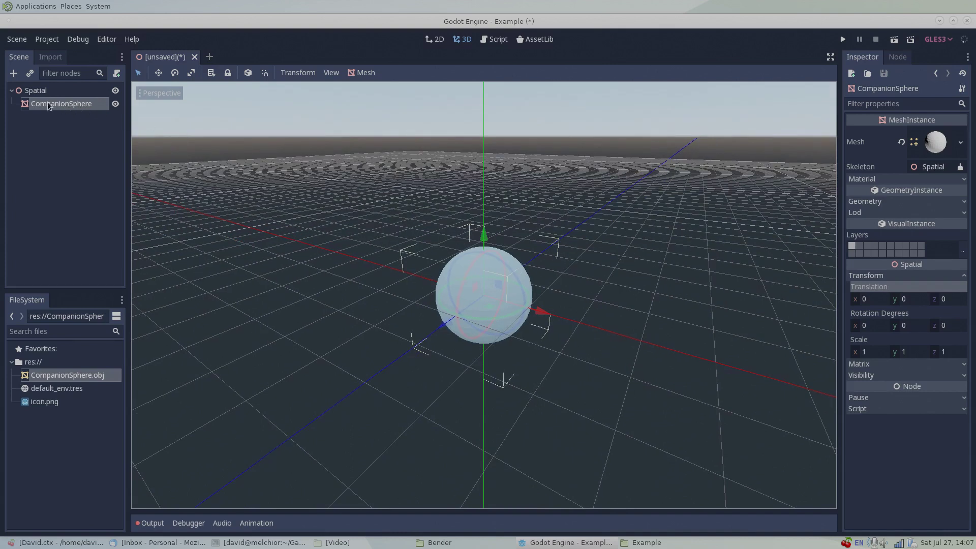
- Delete the CompanionSphere node from the scene tree, confirming with OK
right_click(51, 105)
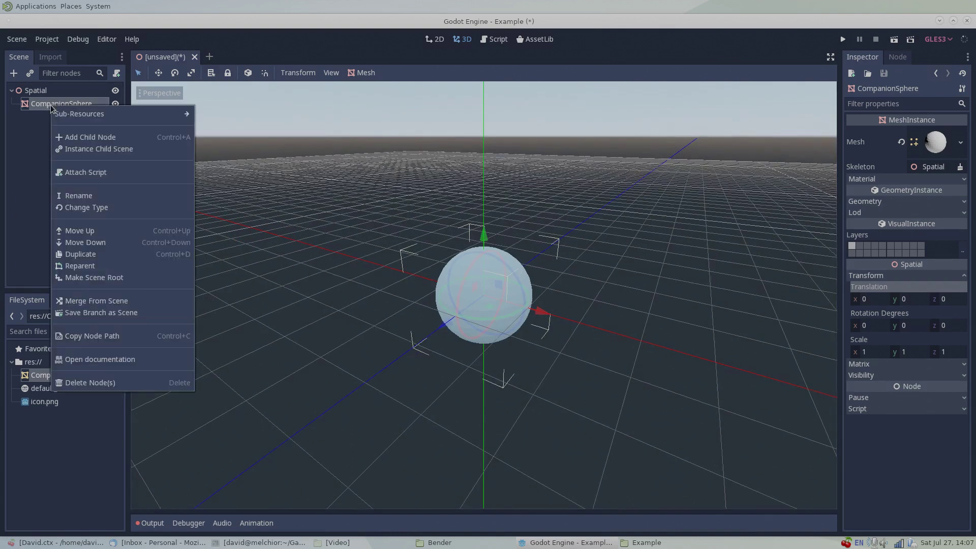
click(100, 383)
click(511, 294)
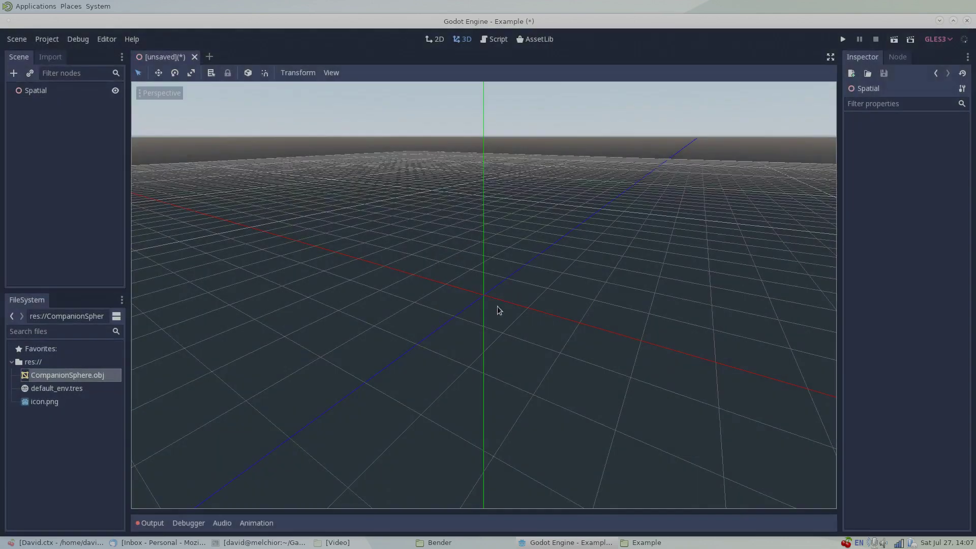
- Choose Delete on CompanionSphere.obj in the FileSystem dock
middle_drag(497, 309, 518, 310)
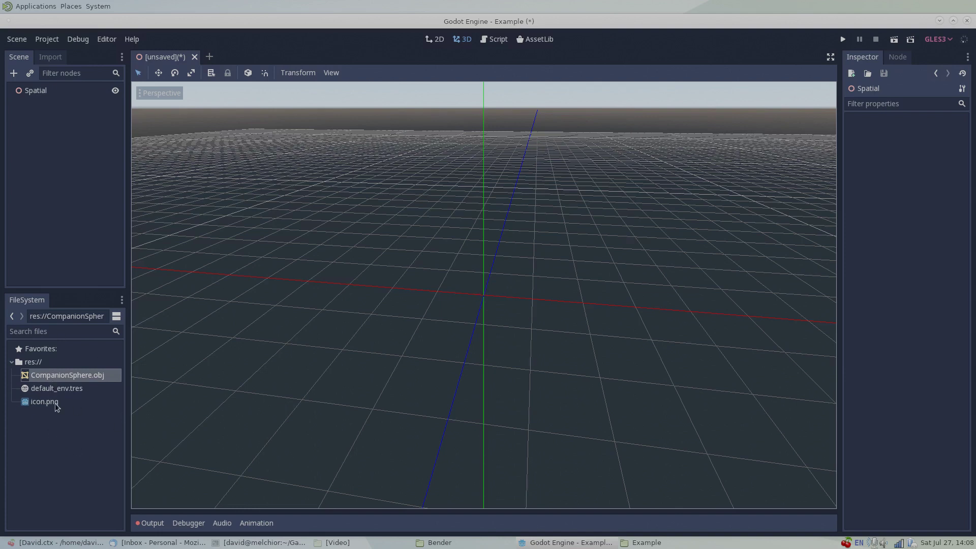
right_click(65, 375)
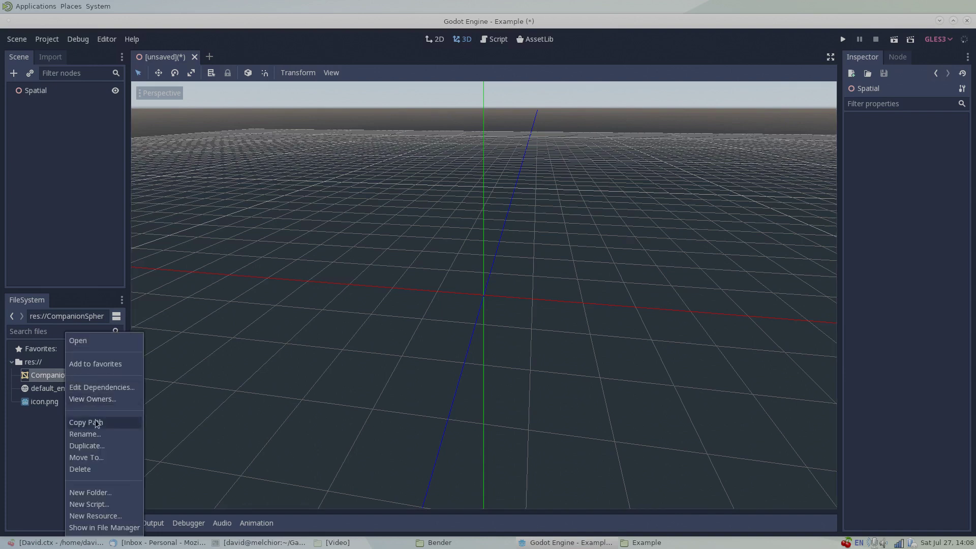
click(82, 469)
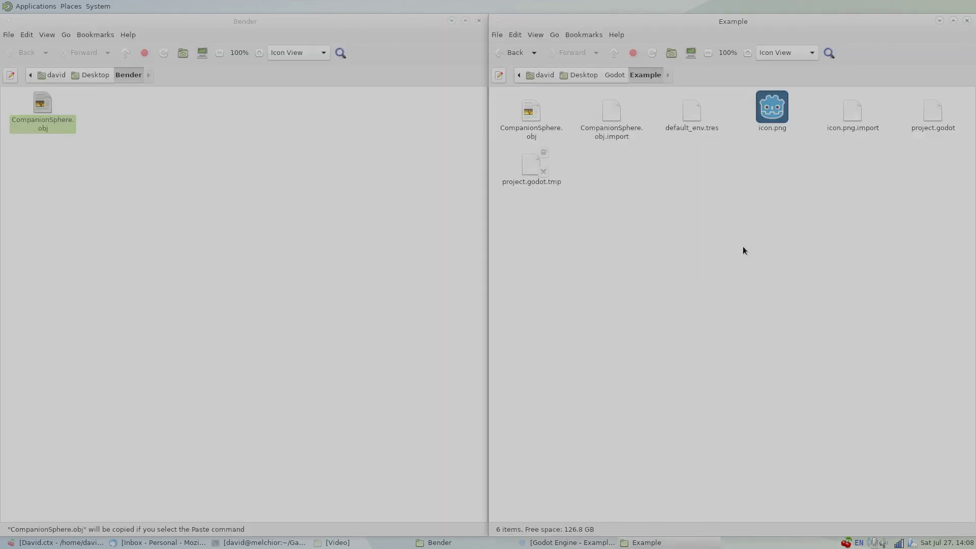
click(529, 114)
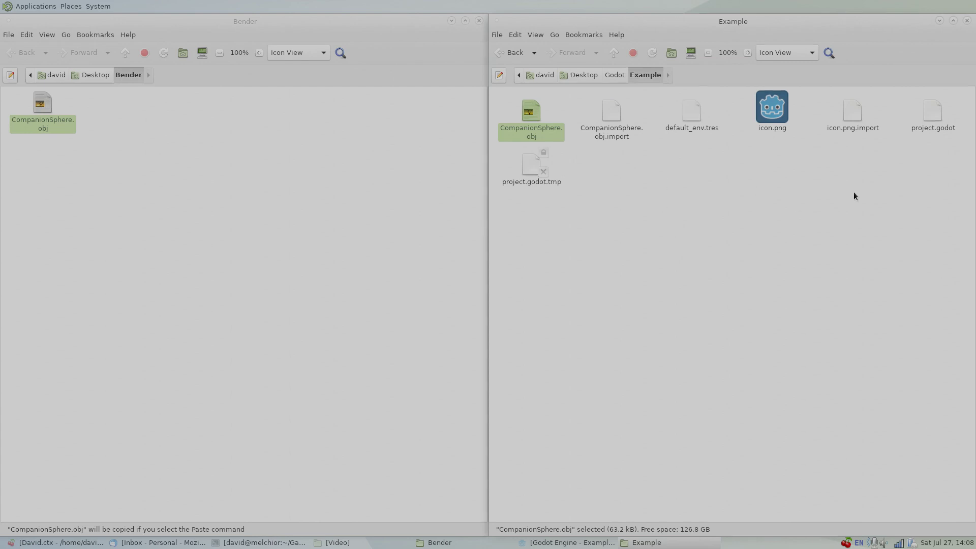
click(852, 113)
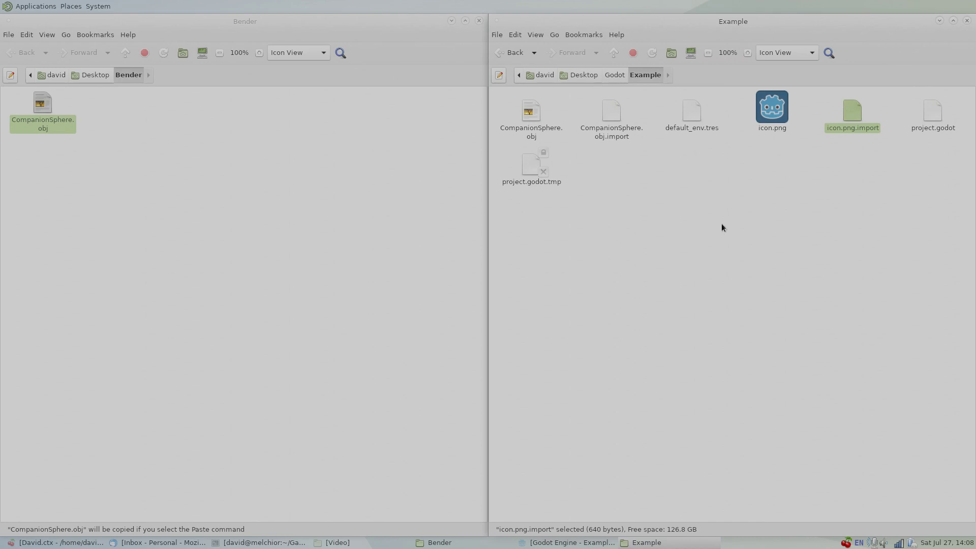
click(529, 113)
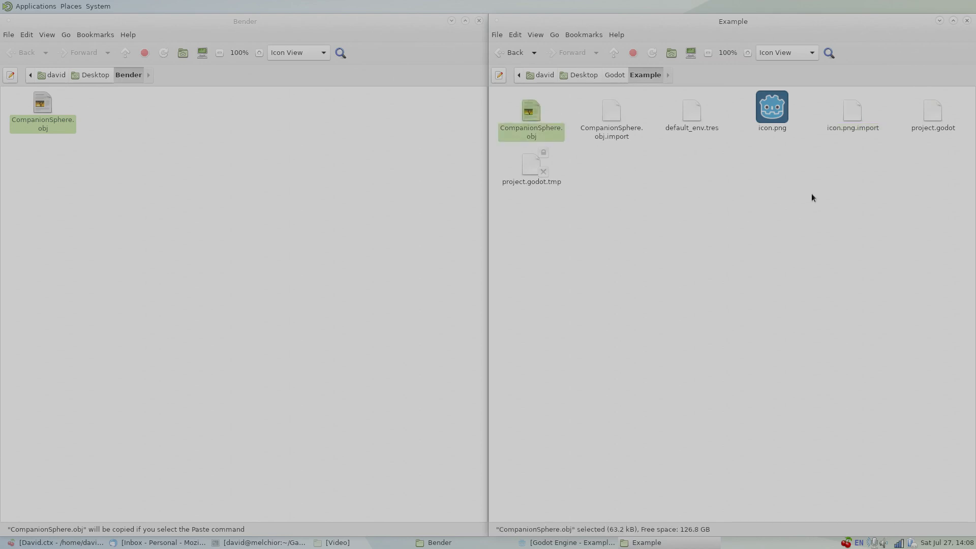
click(856, 112)
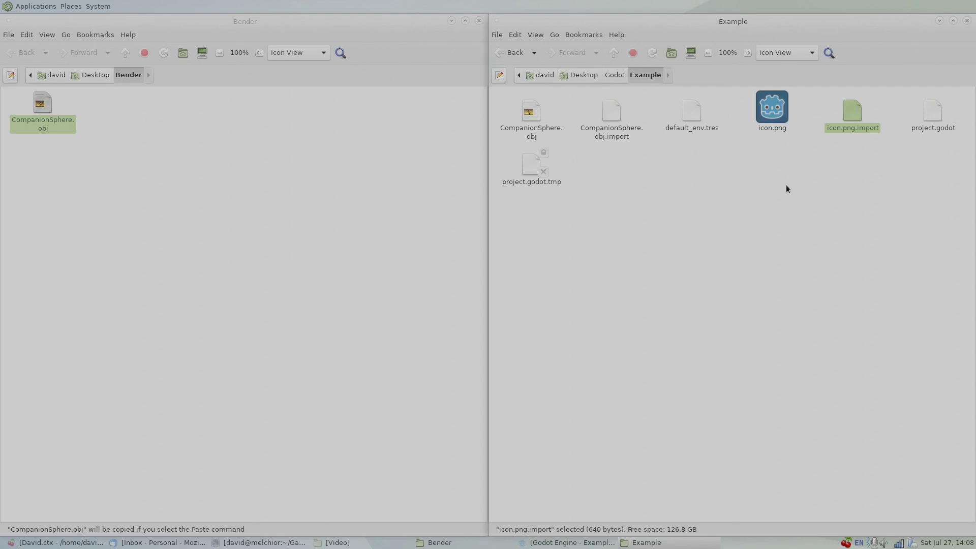
click(532, 111)
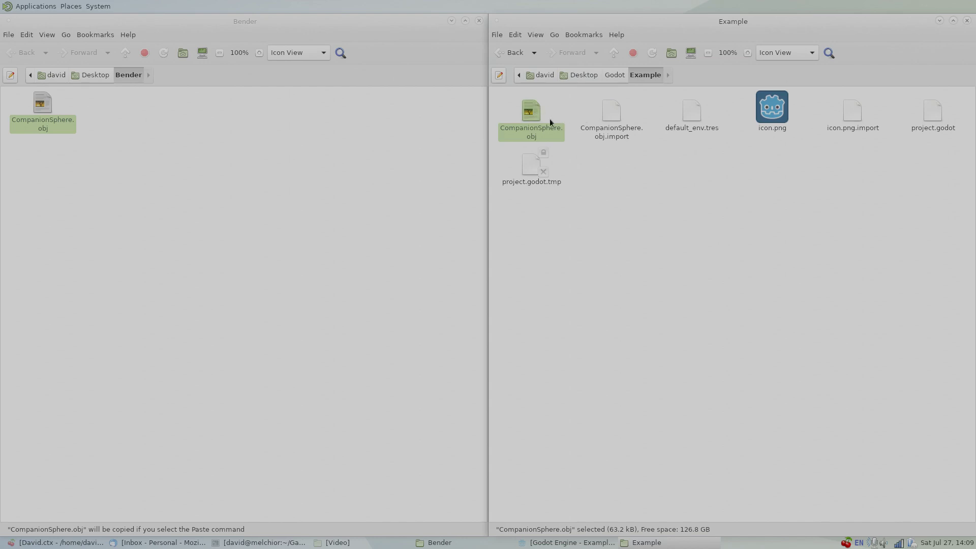
- Minimize the Example folder, maximize Godot, and raise the CompanionSphere.obj delete prompt without deleting it
click(940, 20)
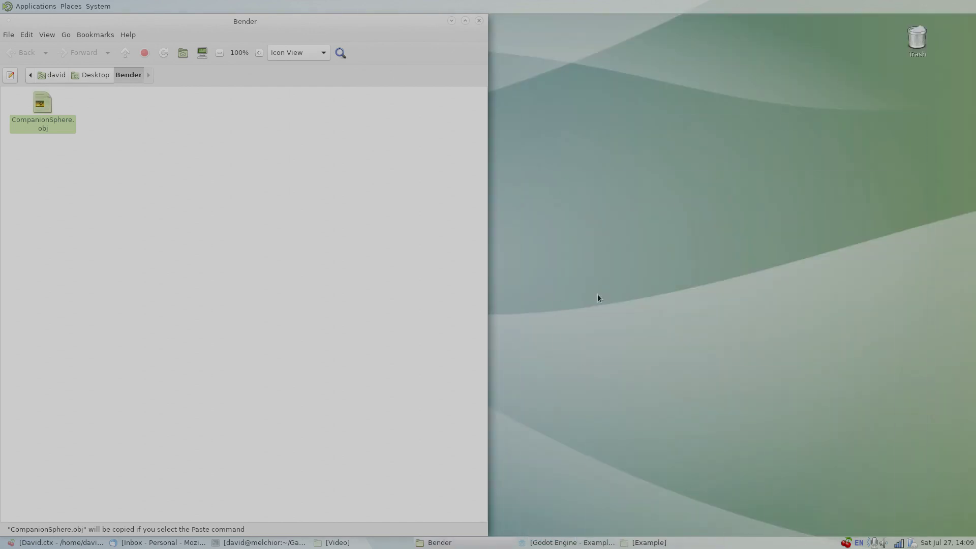
click(568, 543)
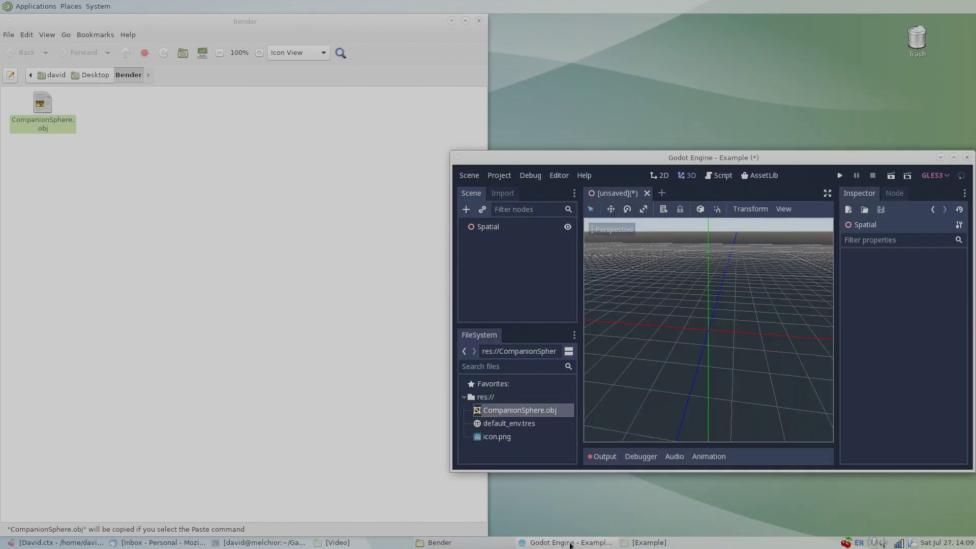
double_click(706, 159)
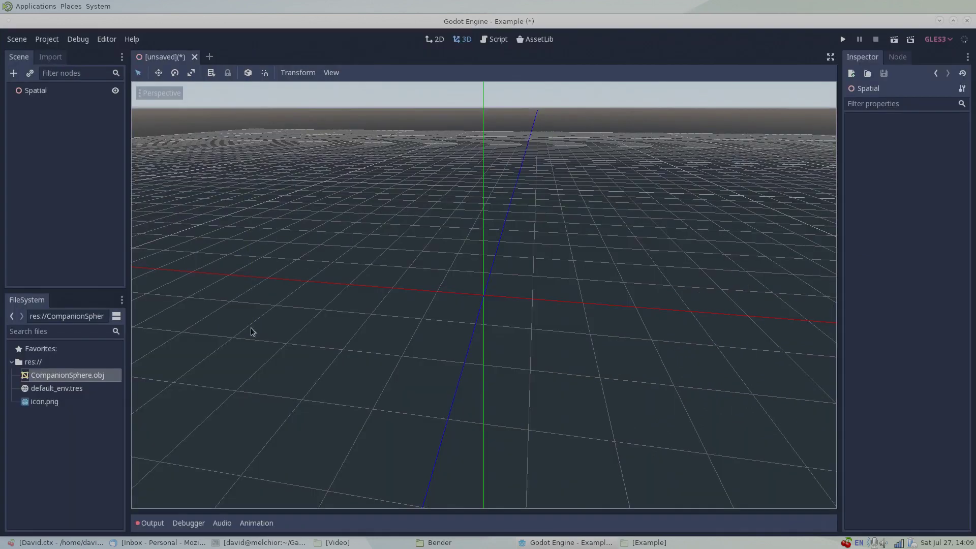
right_click(57, 375)
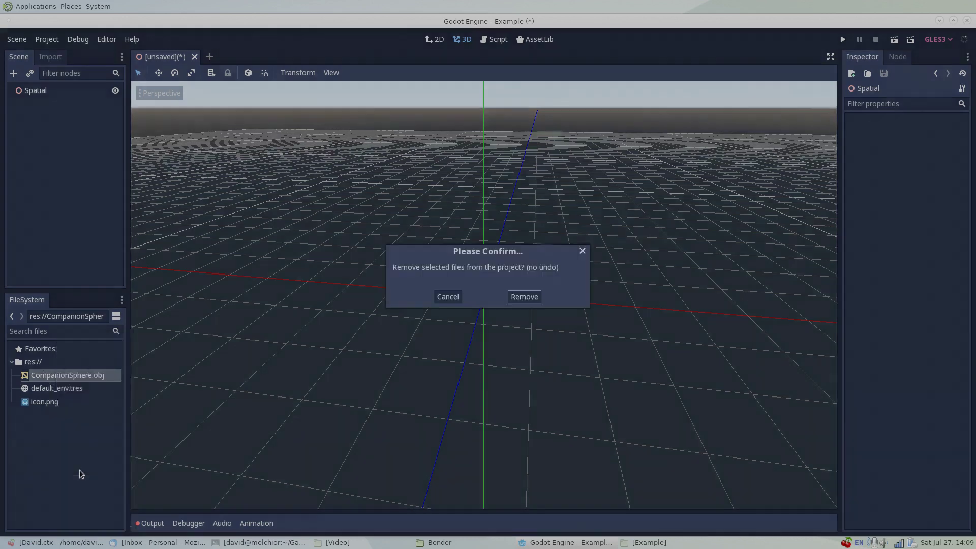
click(80, 472)
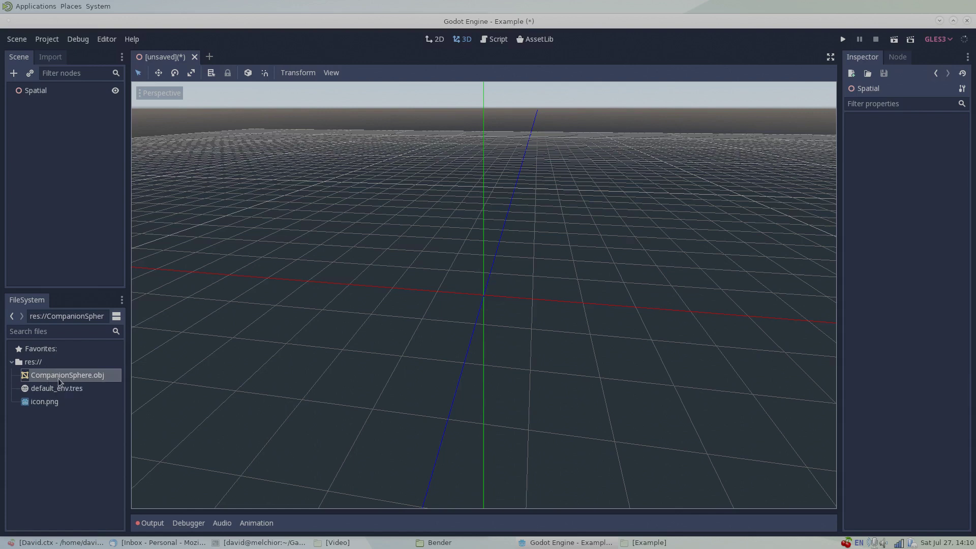
- Set CompanionSphere.obj's Import Scale Mesh X to 5 and reimport it
click(94, 390)
click(65, 377)
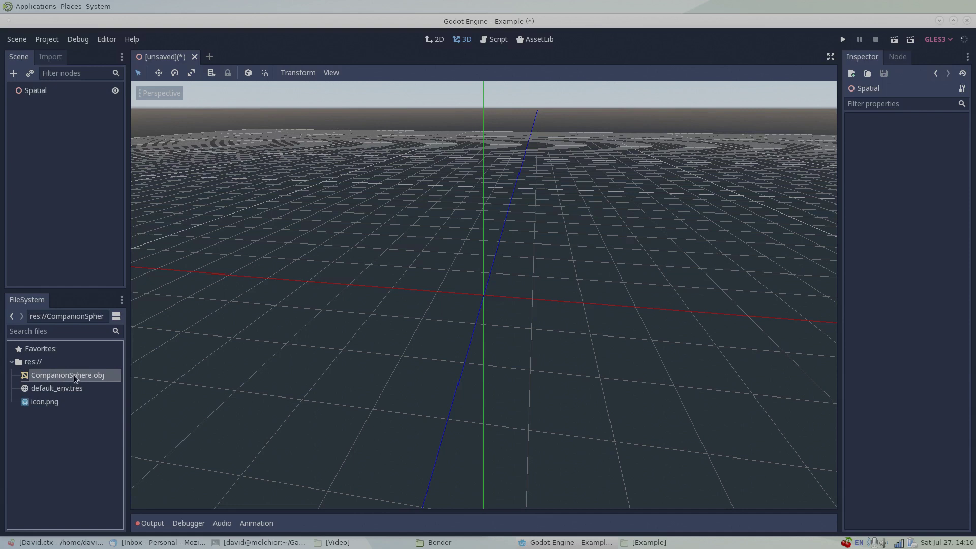
click(50, 57)
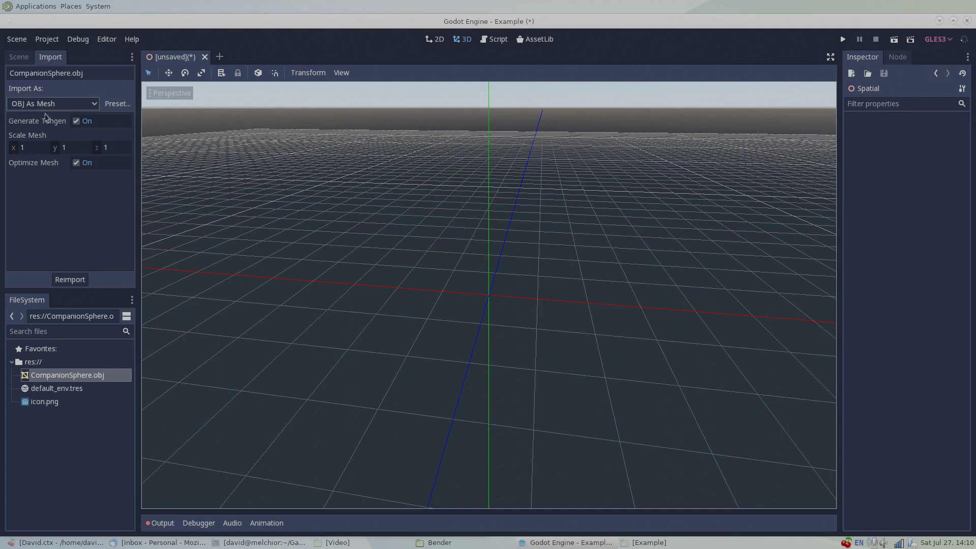
click(32, 147)
text(5)
key(Return)
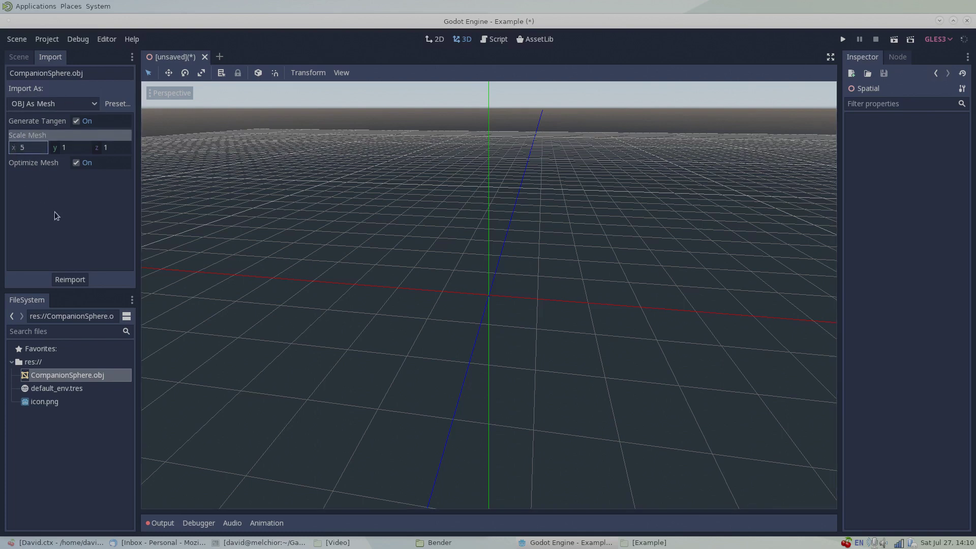
click(69, 280)
- Drag the reimported CompanionSphere.obj into the viewport to show the X-stretched sphere
click(66, 374)
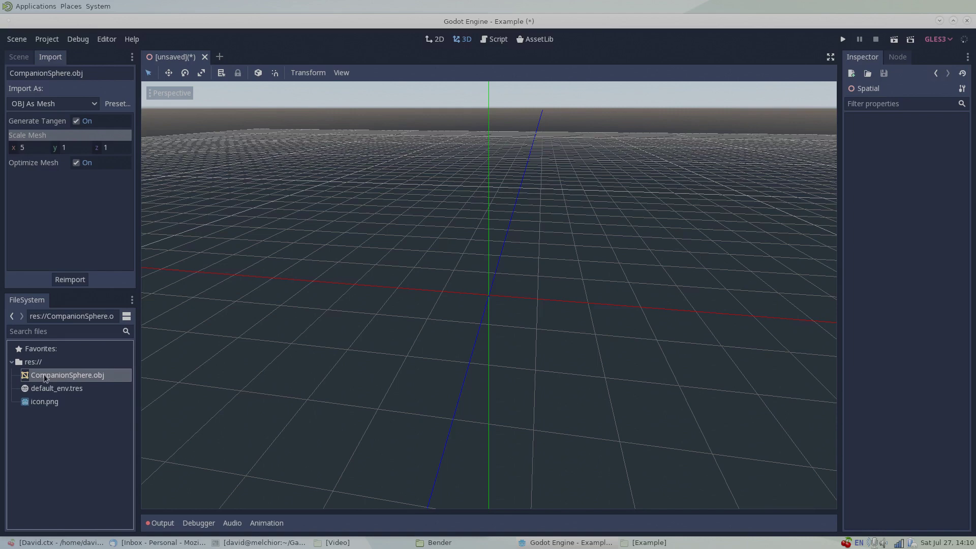
drag(38, 375, 490, 307)
middle_drag(477, 351, 477, 318)
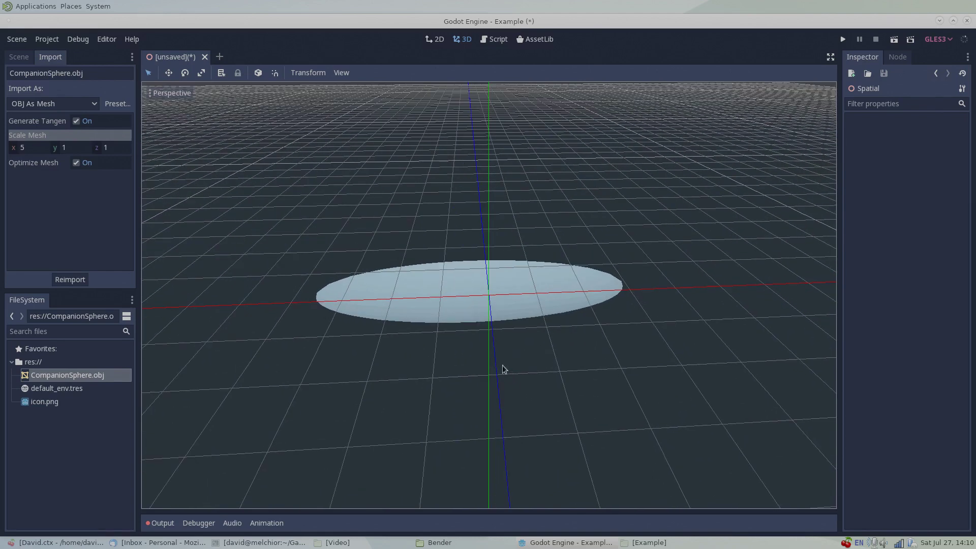